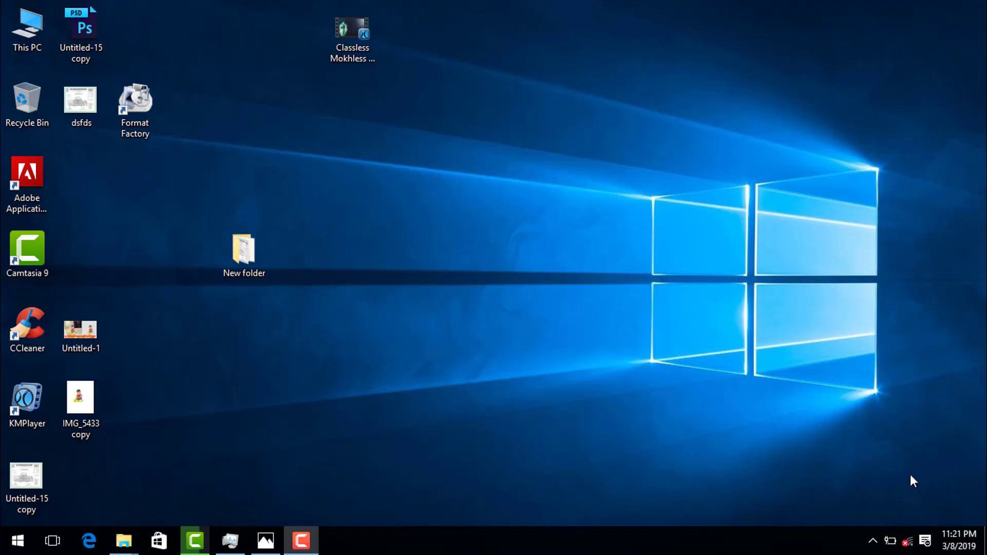
- Launch Adobe Photoshop CS from the Start menu, then minimize it to the desktop
click(299, 541)
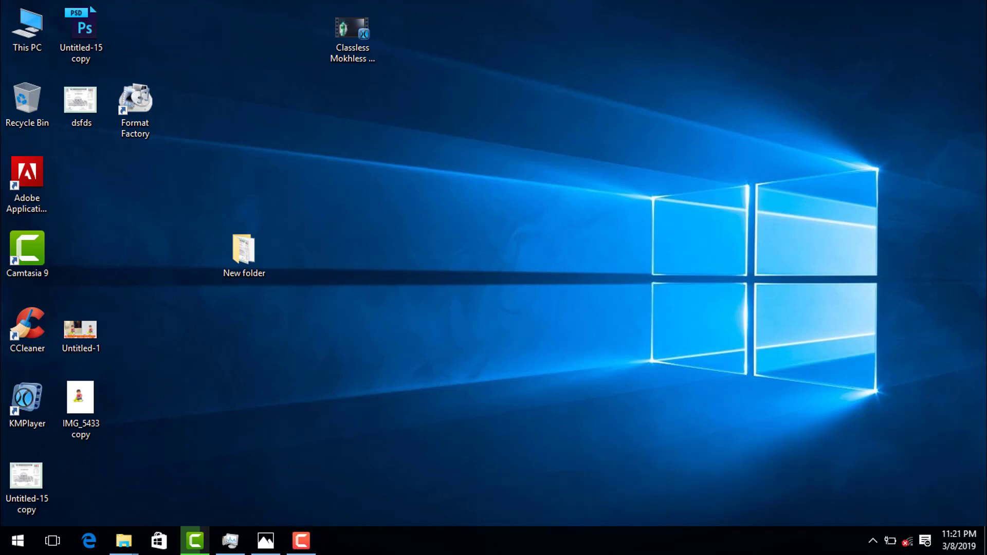
click(18, 540)
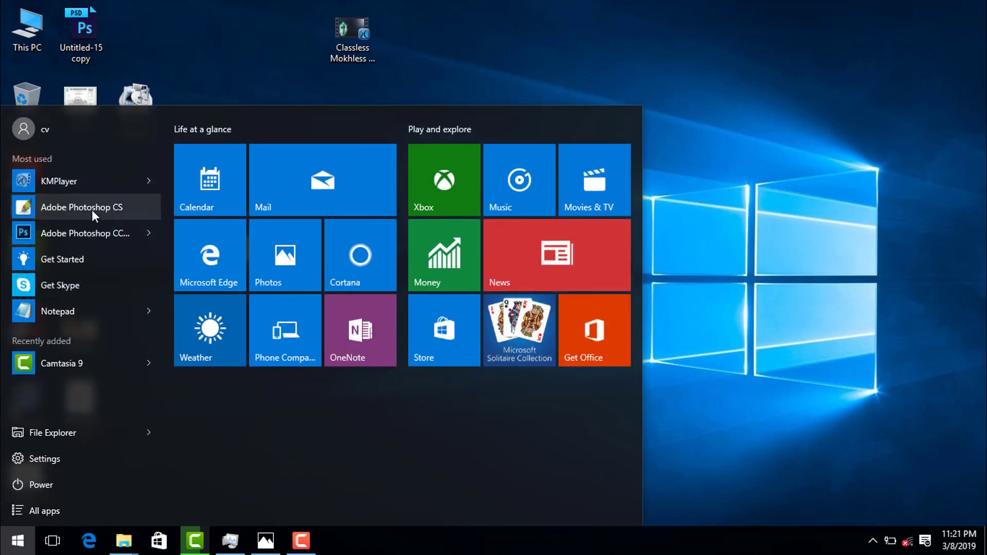
click(92, 209)
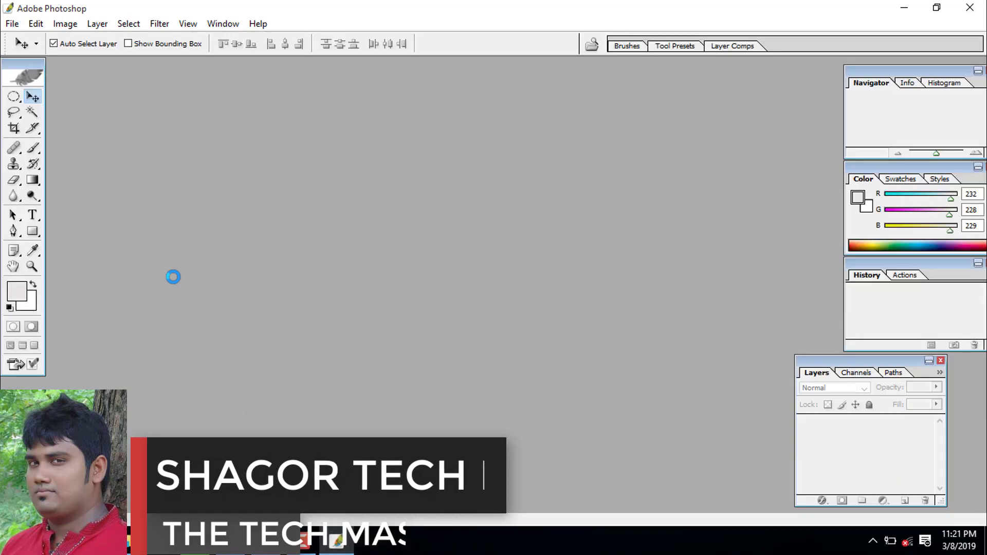
click(901, 9)
mouse_move(124, 541)
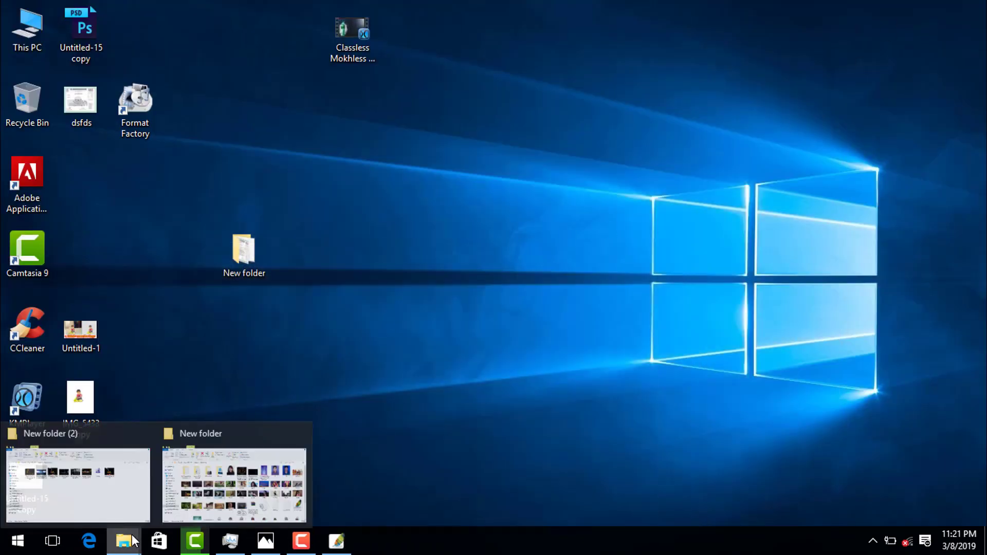
- Drag 330036.jpg from the New folder window into Photoshop and maximize its document window
click(242, 491)
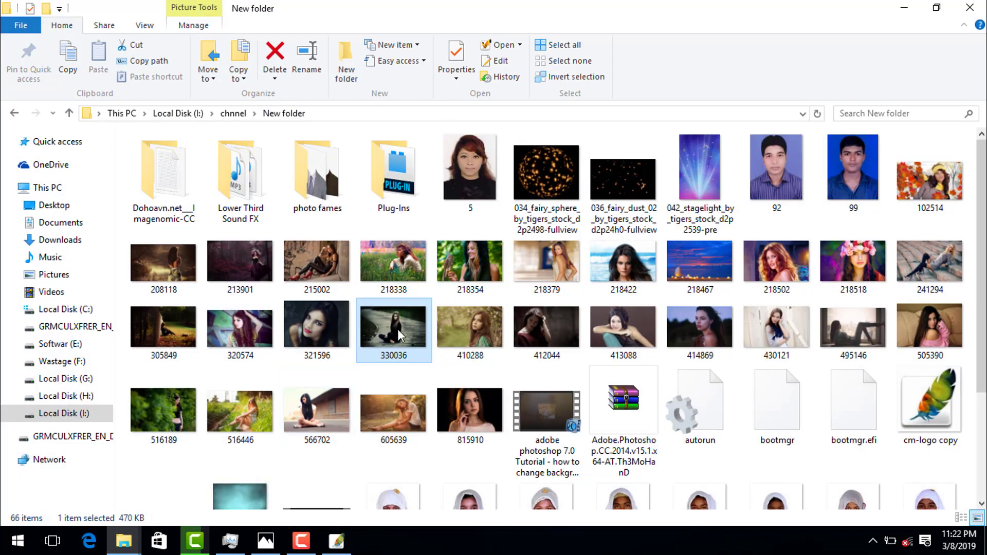
mouse_move(401, 337)
mouse_down()
mouse_move(341, 552)
mouse_move(392, 330)
mouse_up()
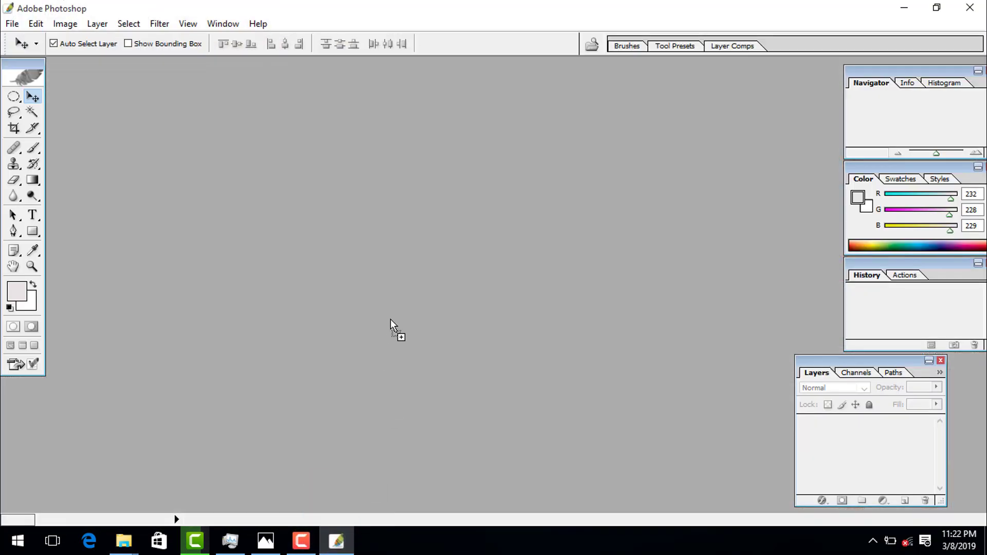
click(908, 11)
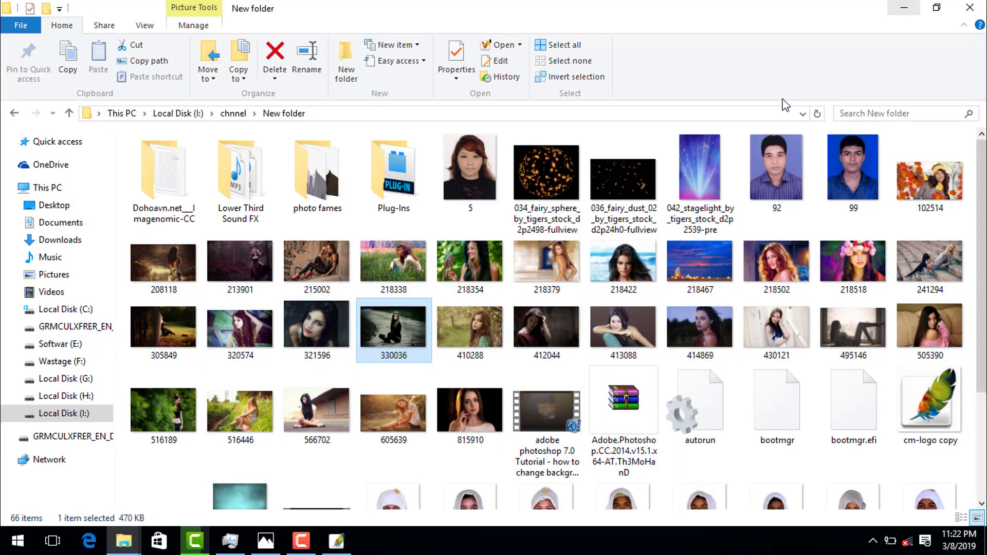
click(336, 541)
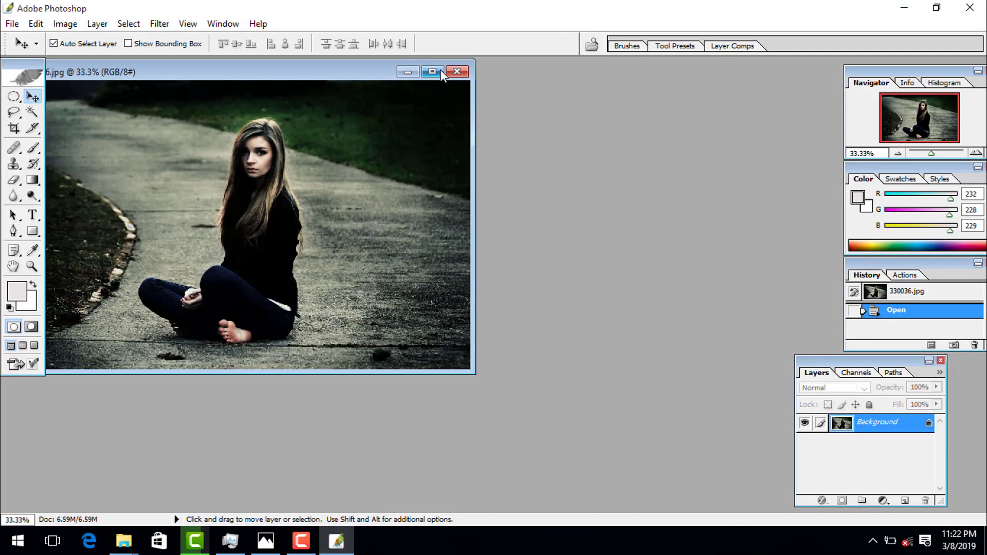
click(432, 72)
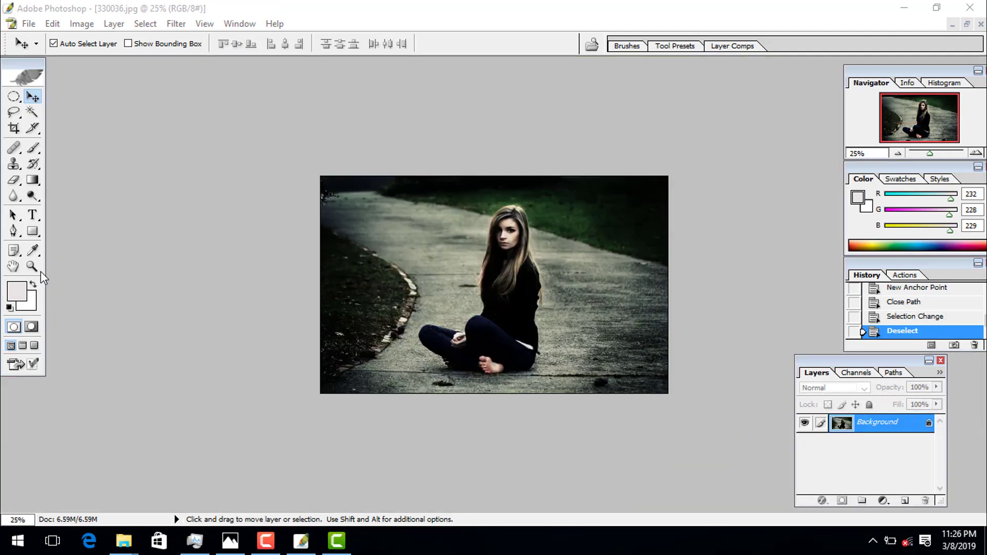
- Zoom to 100% and start a Pen path up the girl's leg edge to her hand
click(32, 267)
click(451, 320)
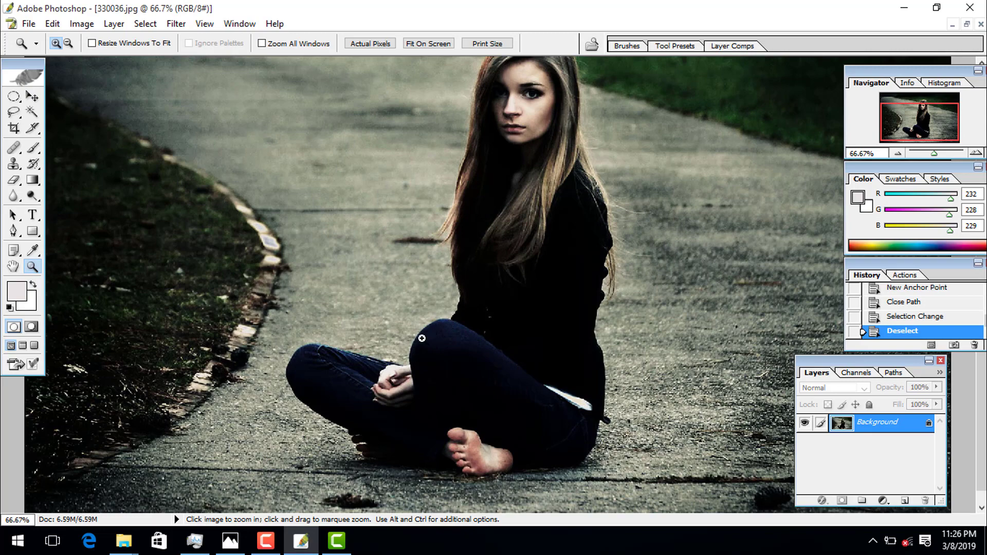
click(422, 339)
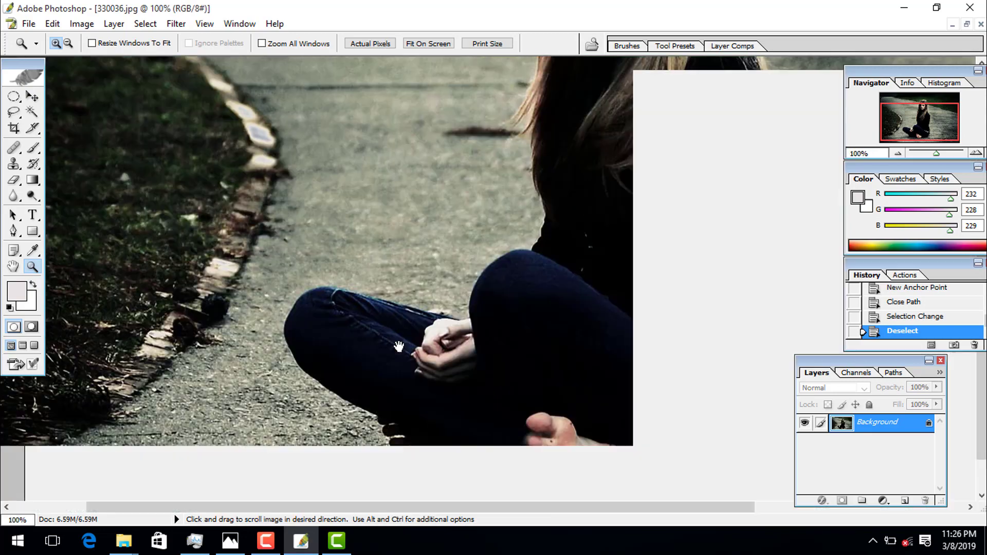
key(p)
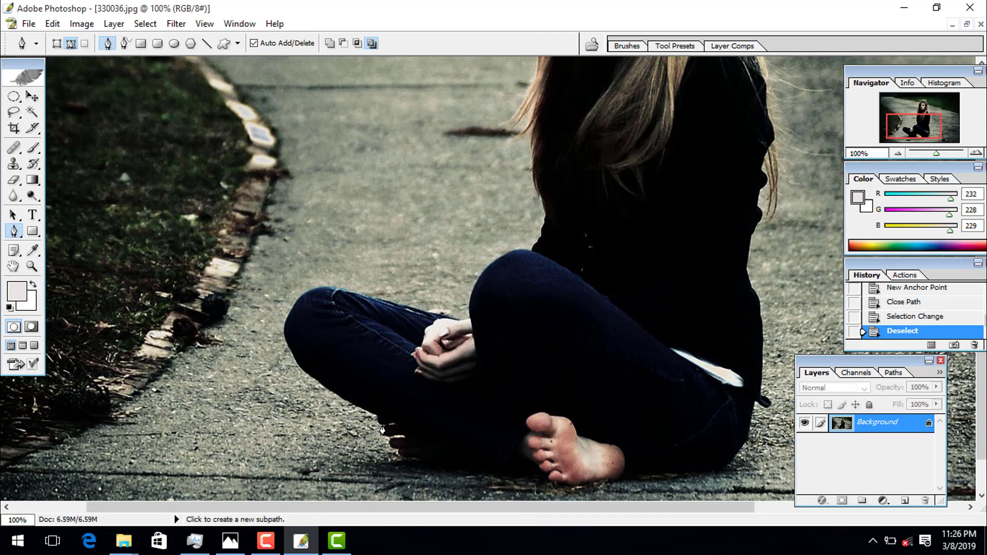
click(358, 409)
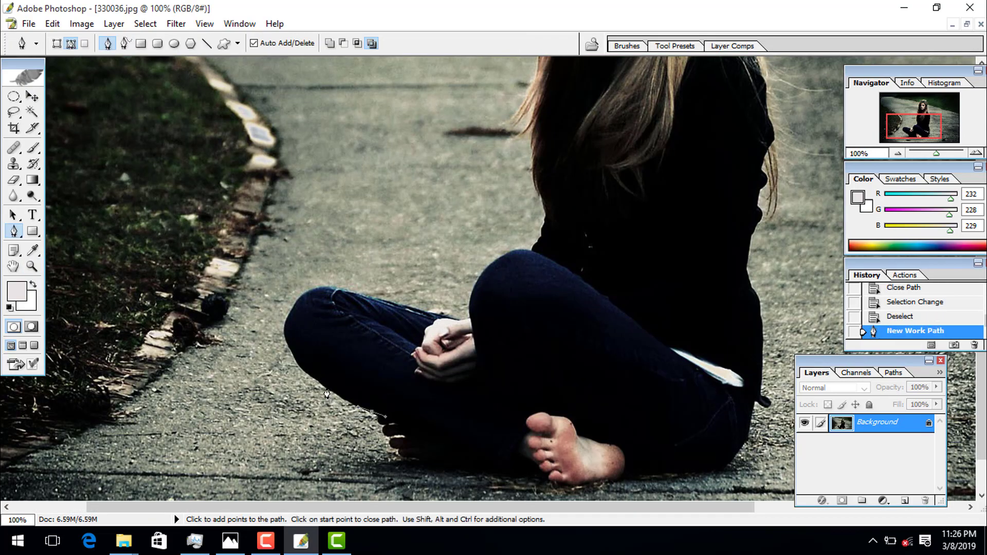
click(327, 394)
click(289, 359)
click(287, 331)
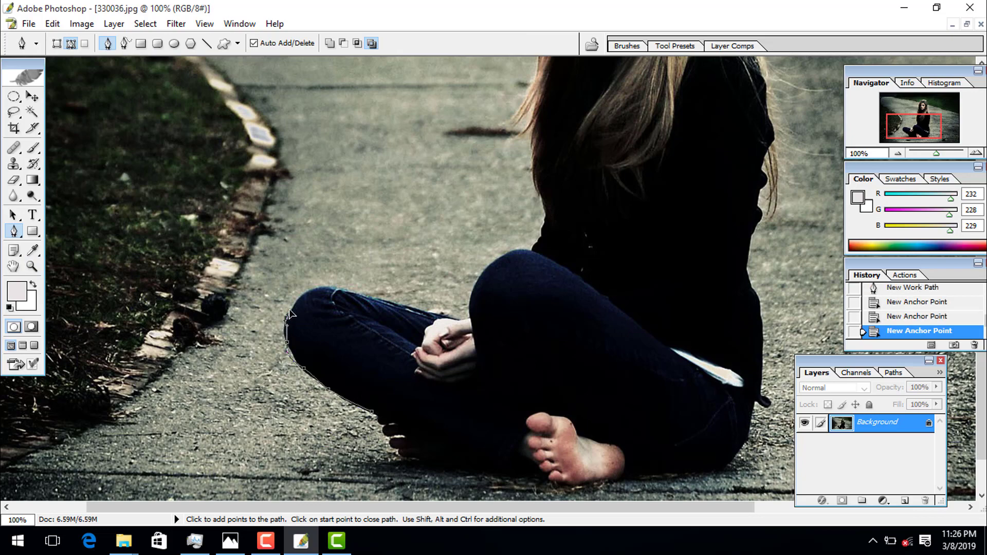
click(300, 302)
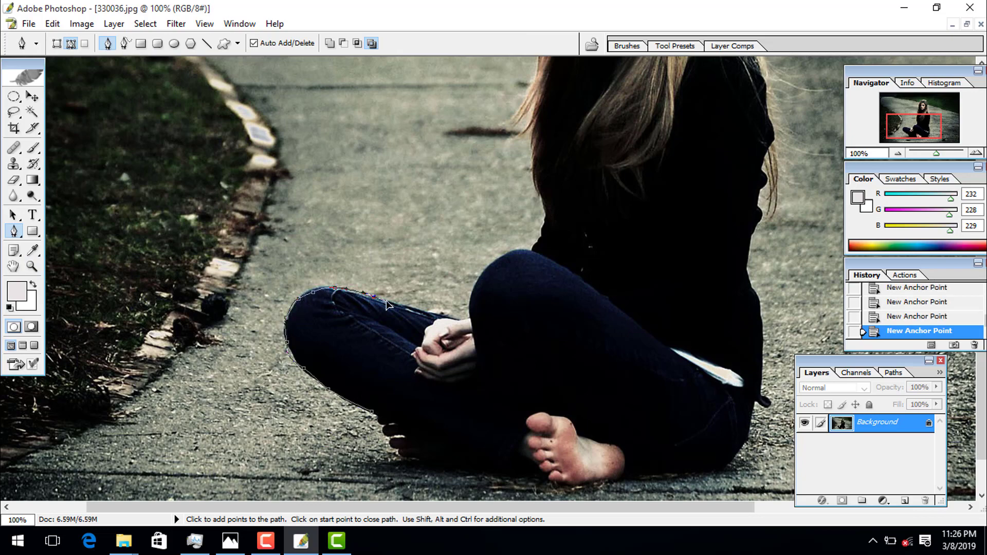
click(462, 318)
- Continue the Pen path around the girl's hair, from its left edge over the top and down the right
drag(463, 319, 473, 357)
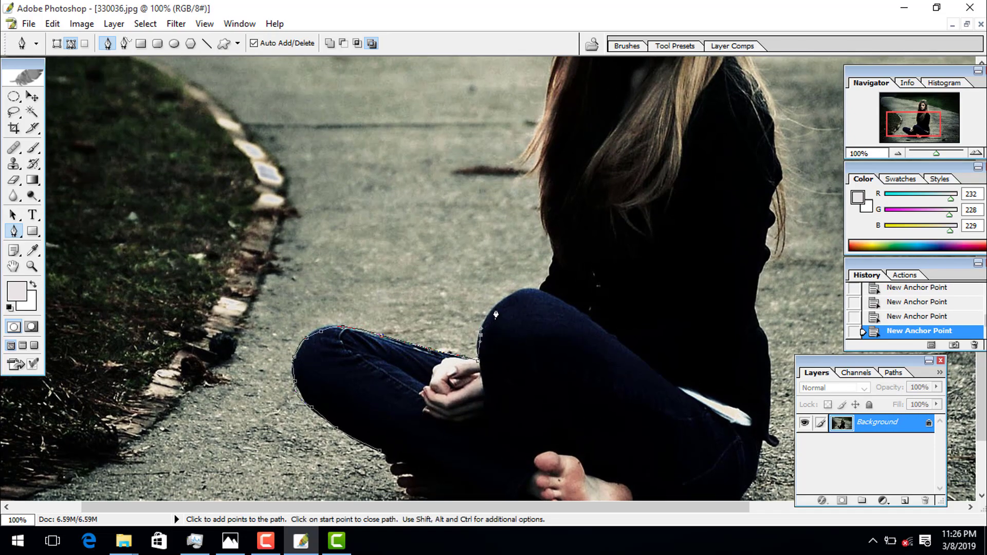
drag(537, 296, 557, 370)
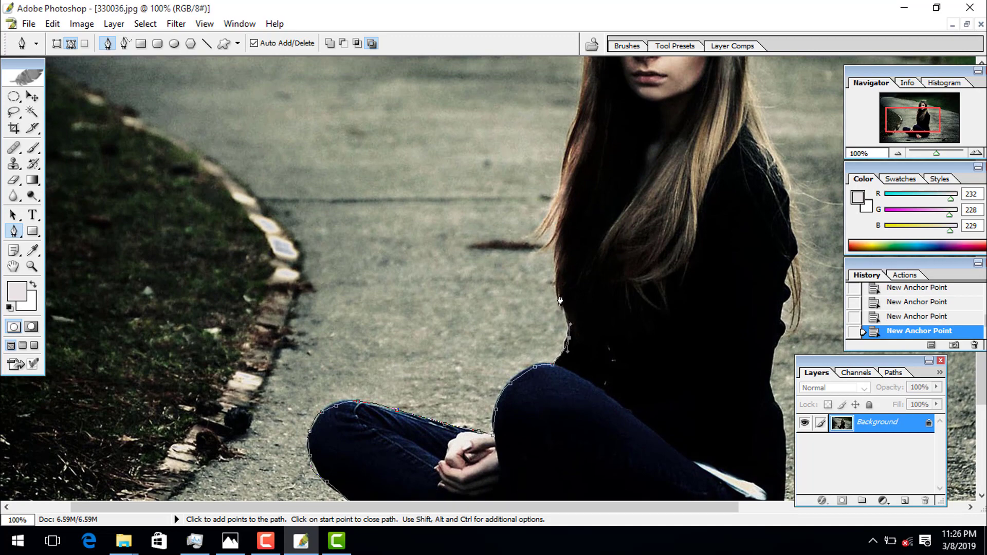
drag(556, 280, 569, 387)
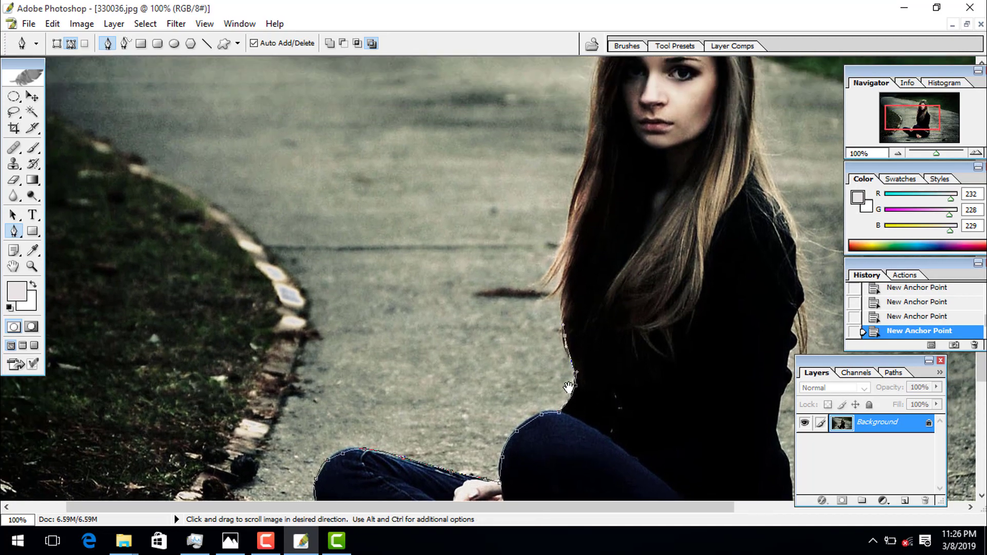
click(568, 237)
mouse_move(586, 169)
mouse_down()
mouse_move(607, 278)
mouse_move(616, 234)
mouse_up()
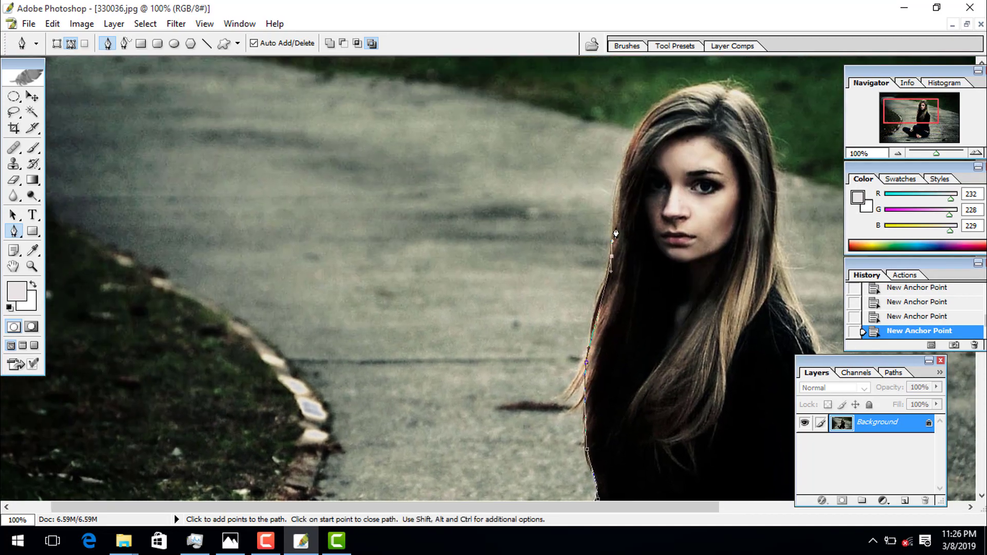
drag(619, 178, 619, 280)
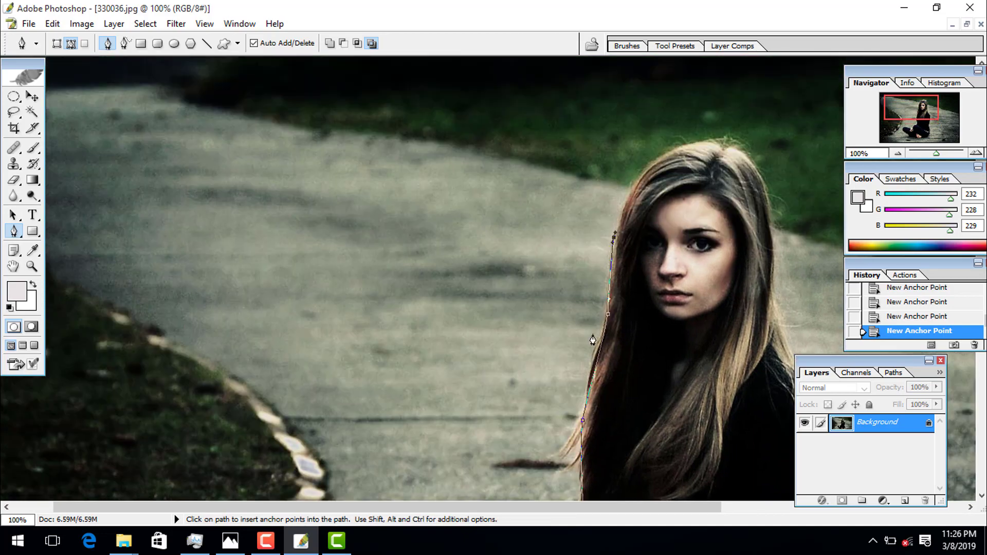
click(657, 154)
click(696, 141)
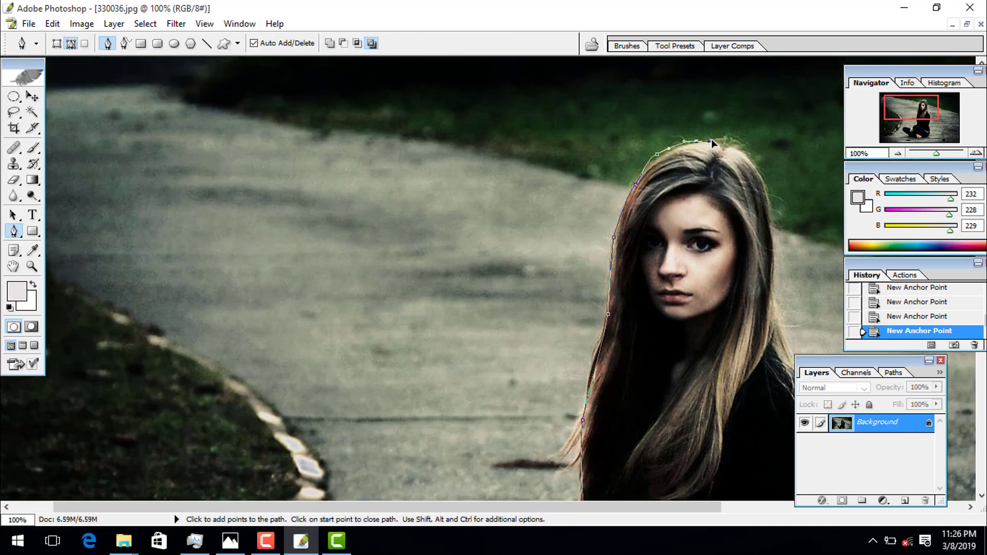
drag(740, 148, 756, 161)
drag(777, 264, 760, 191)
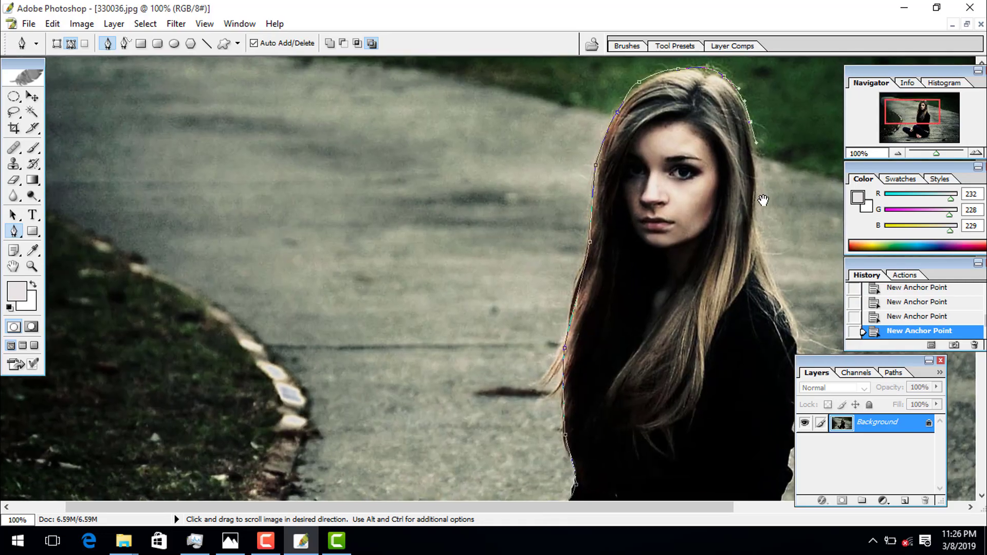
mouse_move(757, 231)
mouse_down()
mouse_move(762, 257)
mouse_move(684, 98)
mouse_up()
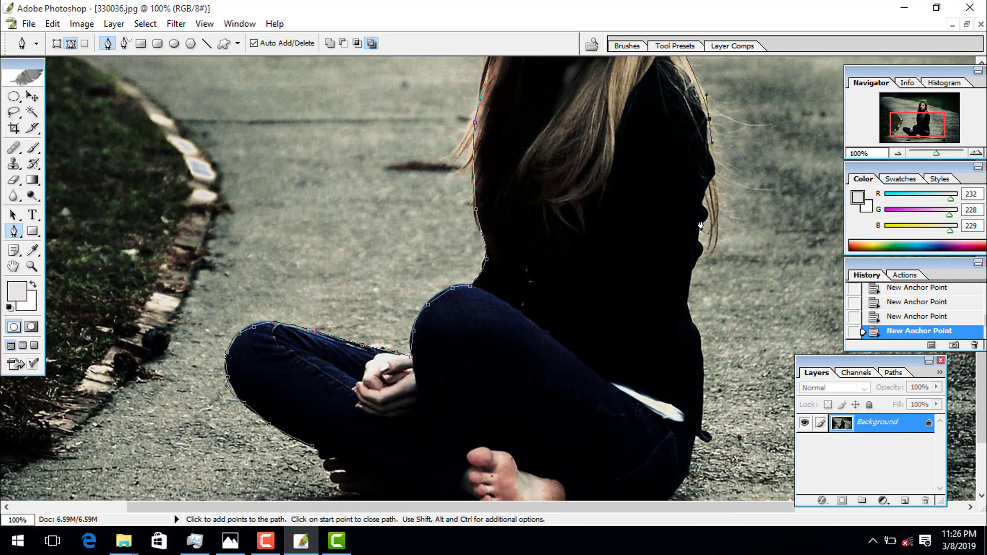
- Extend the path down the right side of the girl's body
click(699, 231)
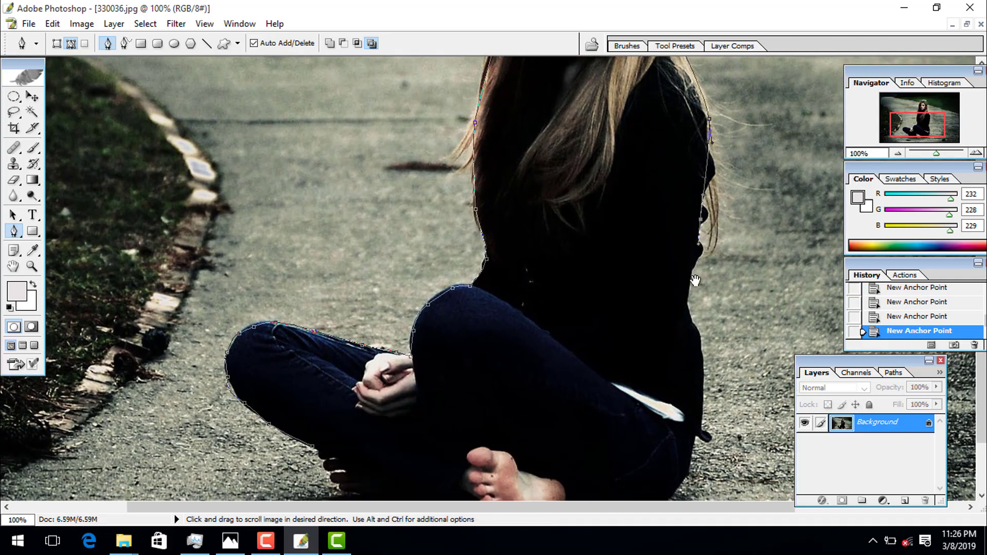
drag(698, 231, 687, 130)
click(678, 225)
drag(679, 225, 688, 244)
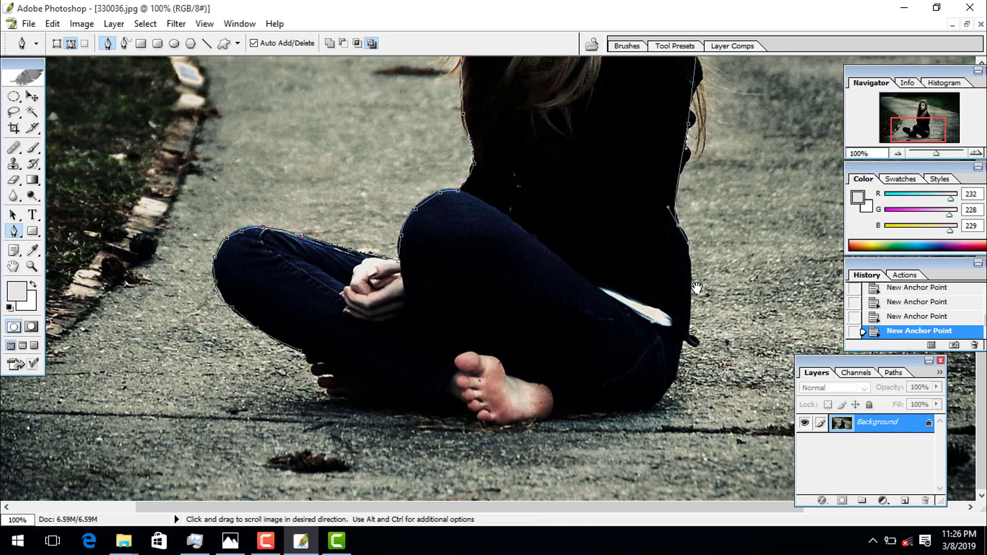
click(659, 405)
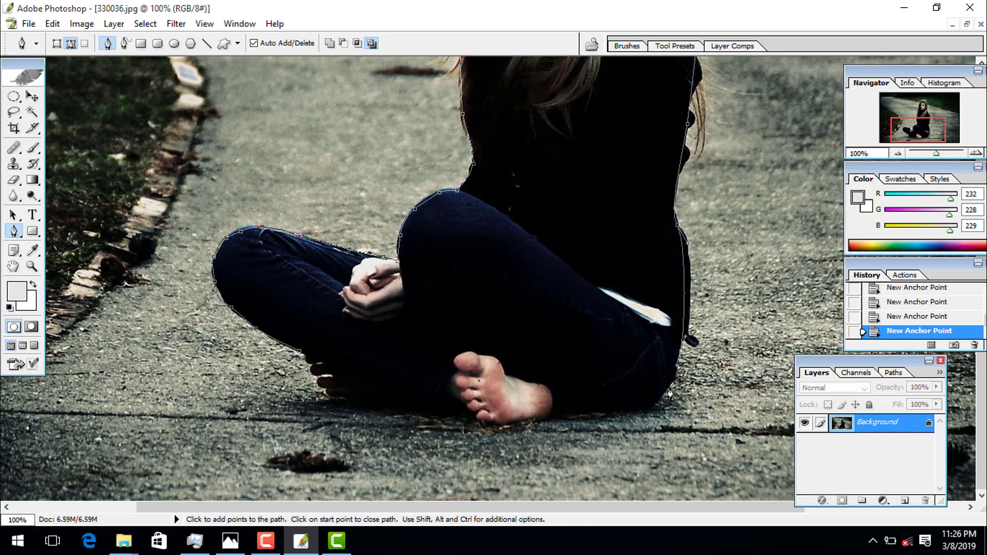
- Zoom out to the whole photo and extend the path below and up the right side of the canvas
click(32, 266)
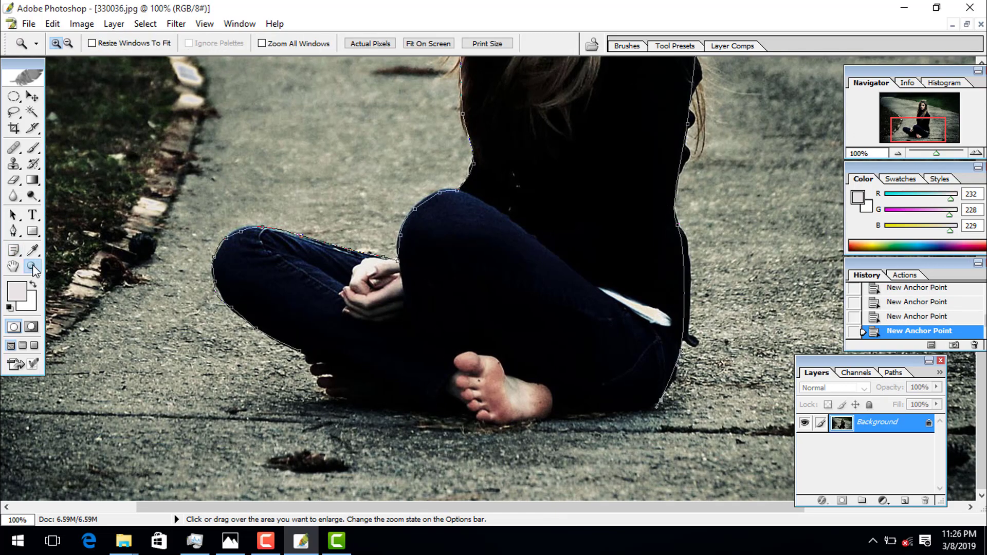
alt+click(307, 314)
alt+click(307, 314)
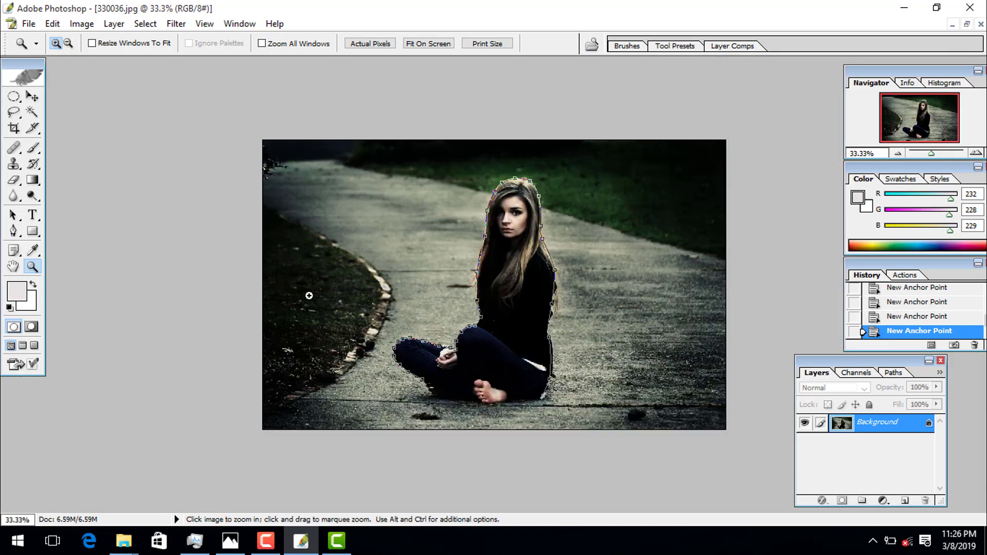
click(32, 98)
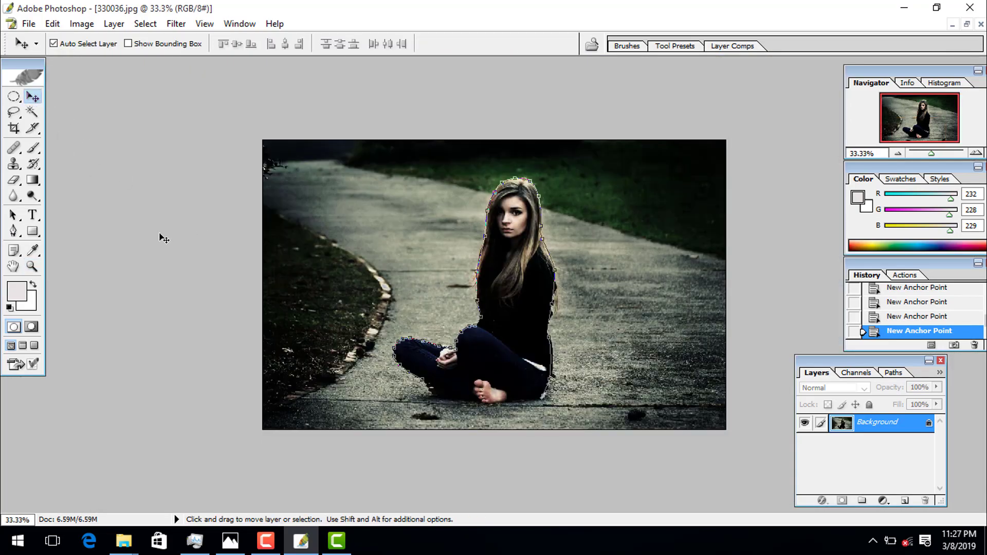
key(p)
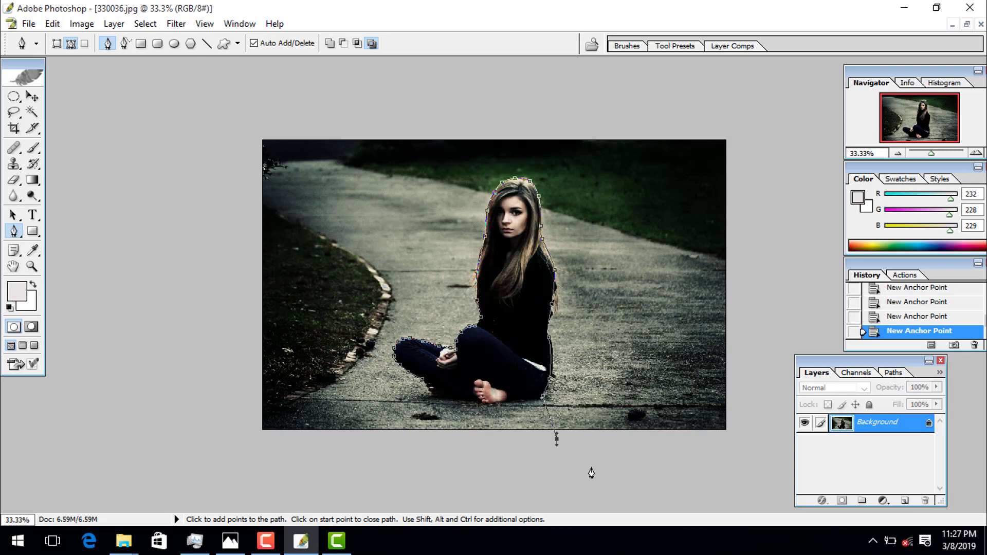
click(591, 467)
click(685, 459)
click(748, 431)
click(755, 347)
drag(754, 243, 740, 194)
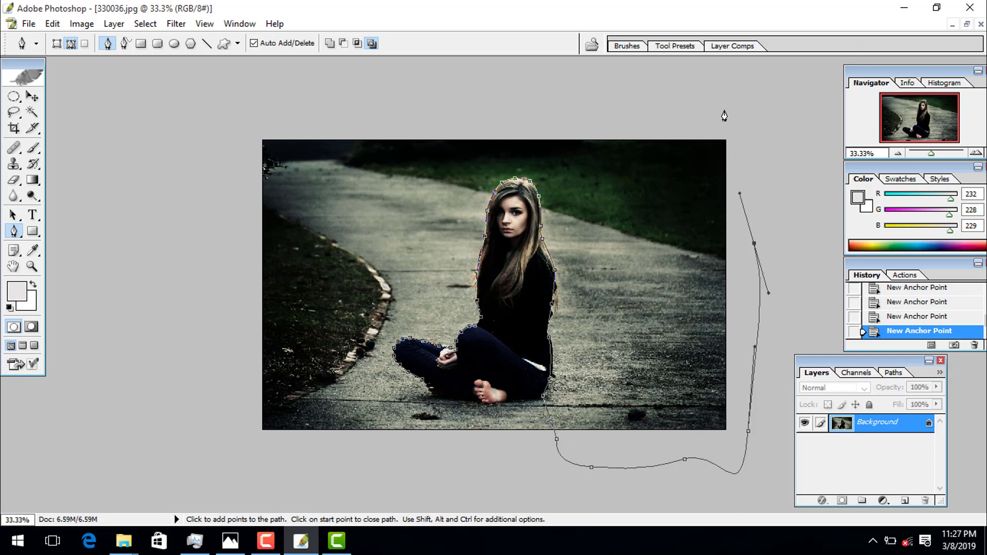
- Carry the path across the top, down the left and along the bottom back to the girl's feet
click(749, 119)
click(345, 88)
click(182, 128)
drag(165, 233, 164, 319)
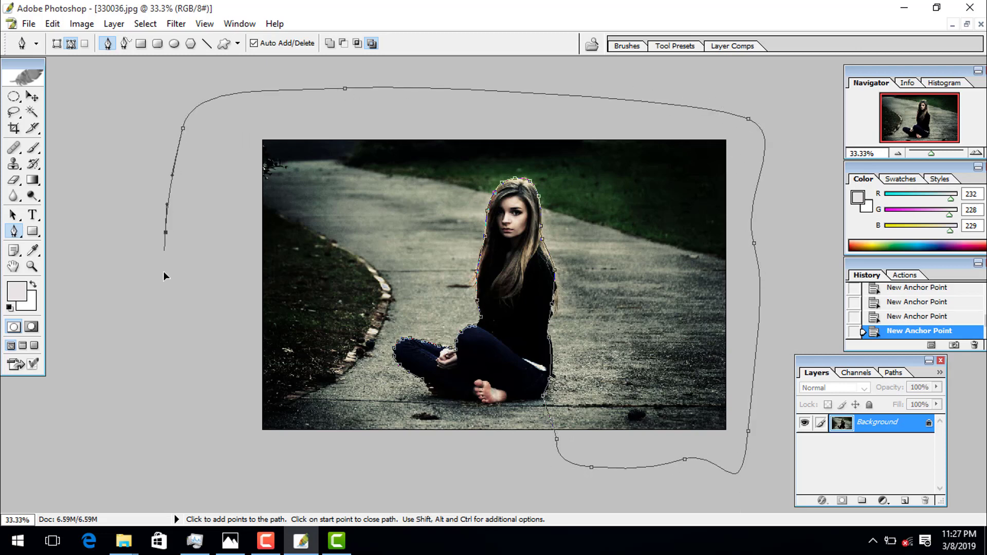
drag(166, 370, 188, 413)
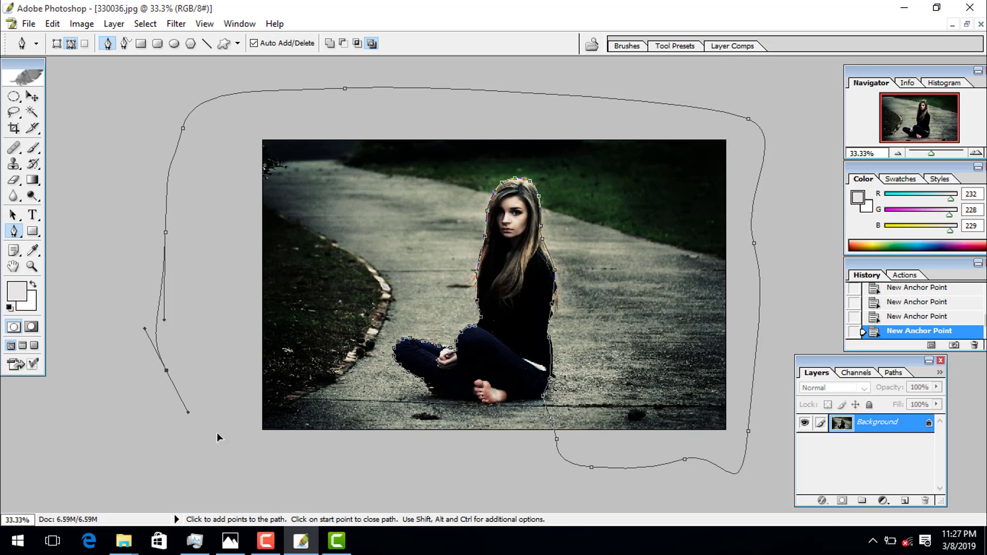
click(210, 430)
click(247, 441)
click(307, 437)
click(347, 426)
click(406, 408)
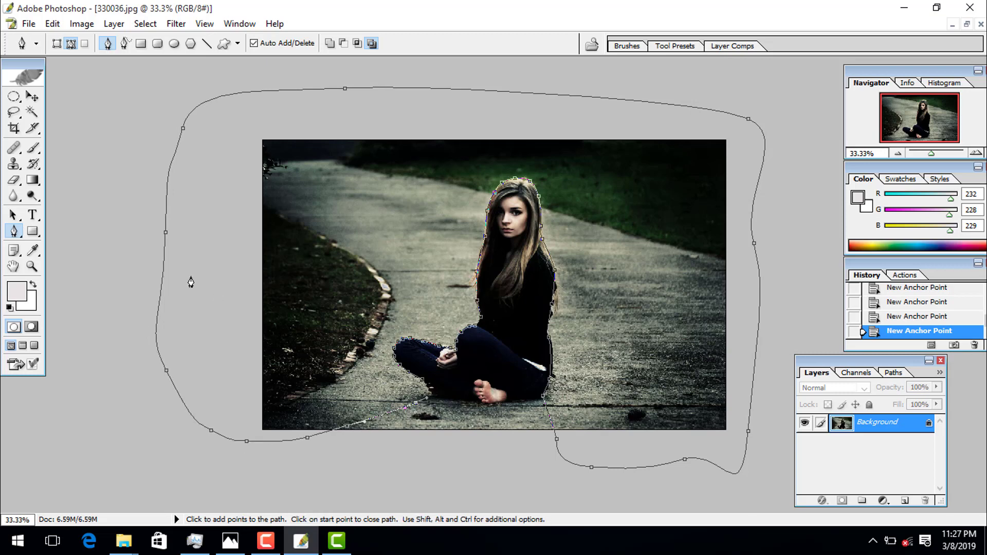
click(32, 97)
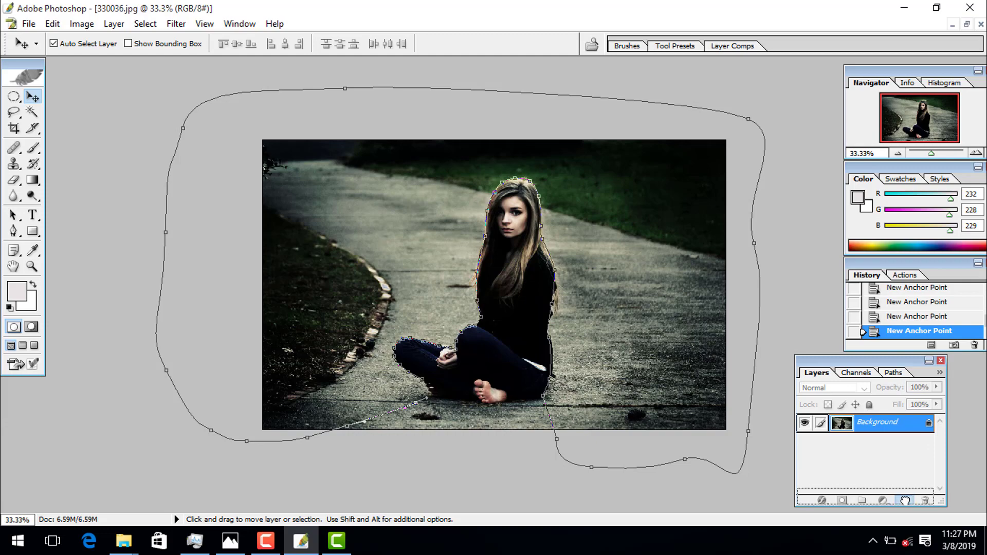
- Duplicate the Background layer, zoom to 66.7% and close the pen path at its starting anchor
drag(876, 431, 904, 500)
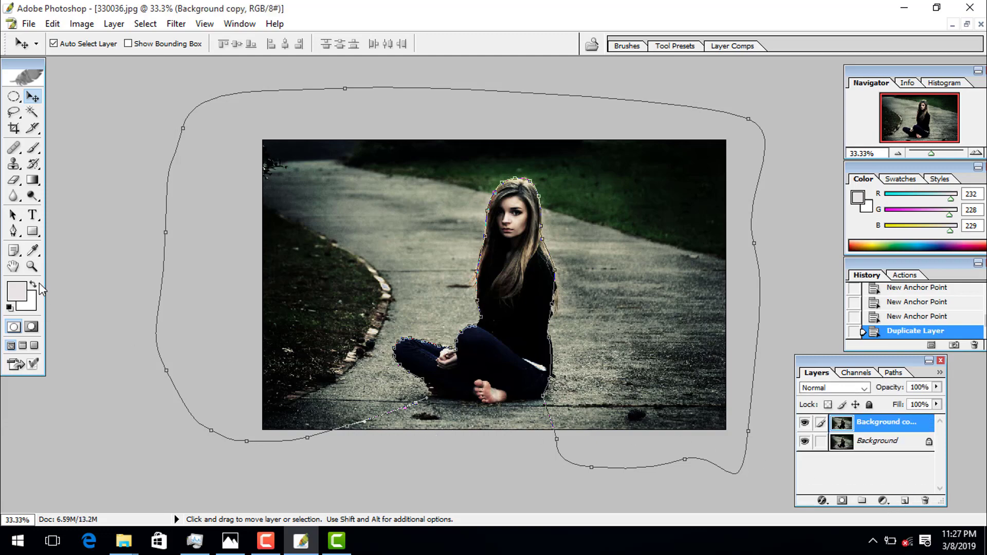
click(32, 266)
click(410, 306)
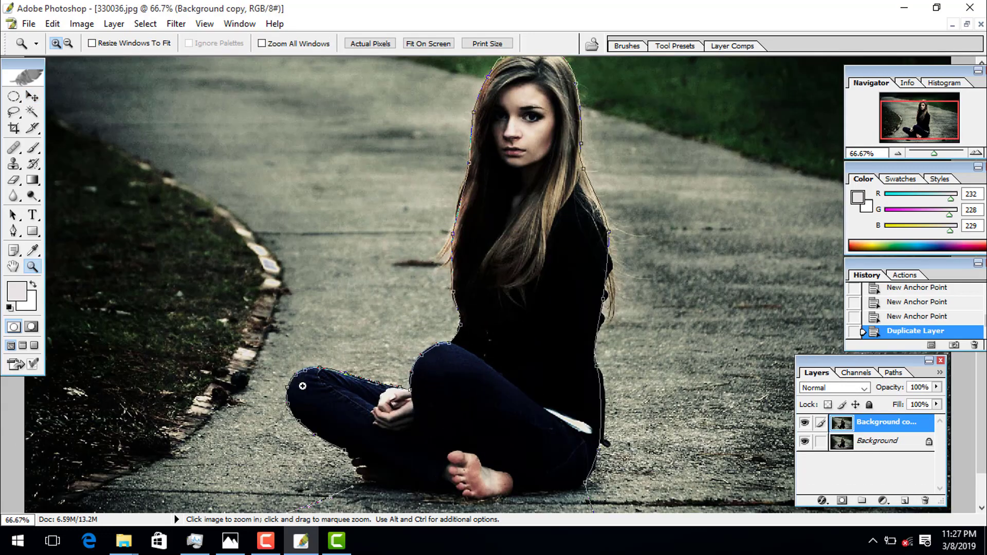
key(p)
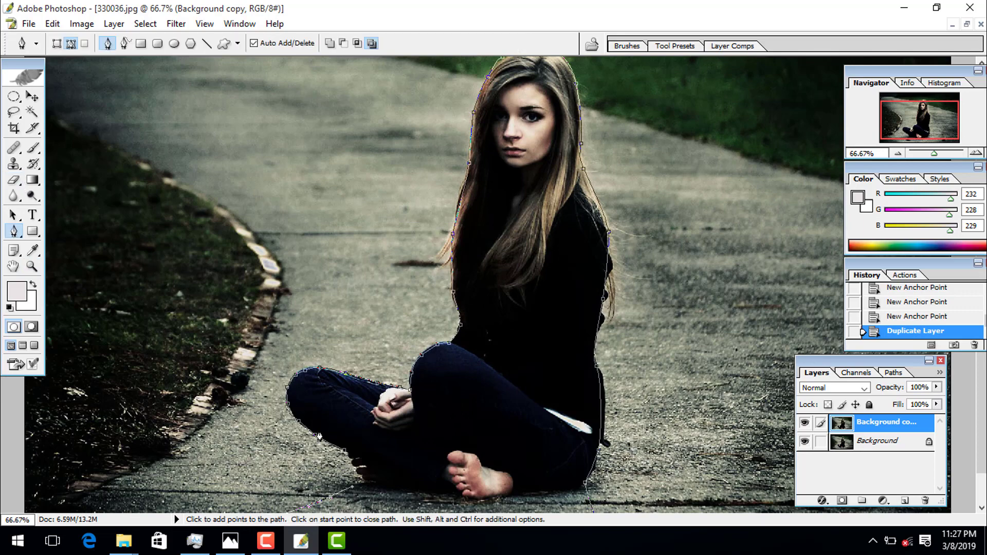
click(346, 456)
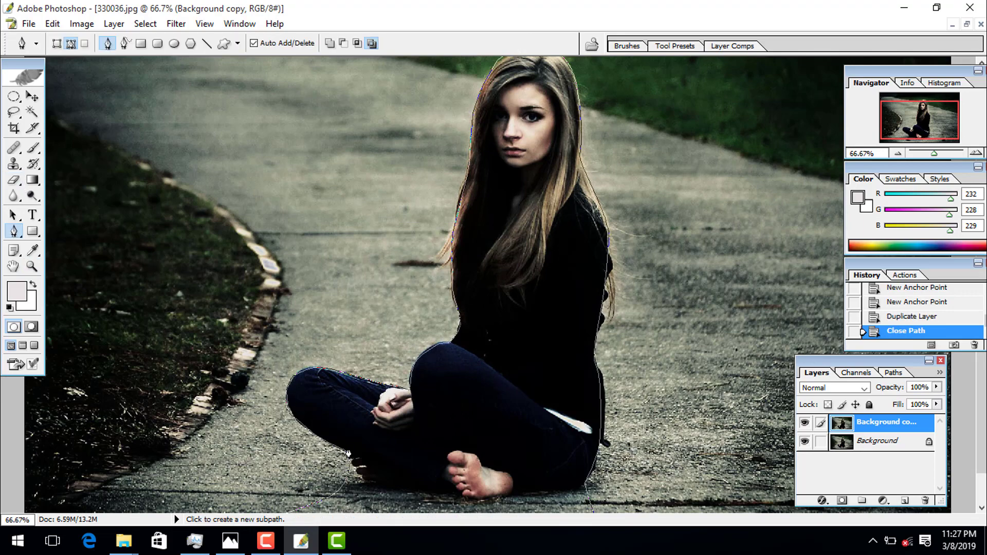
- Convert the path to a selection, delete the street, hide Background and deselect
key(ctrl+Return)
key(Delete)
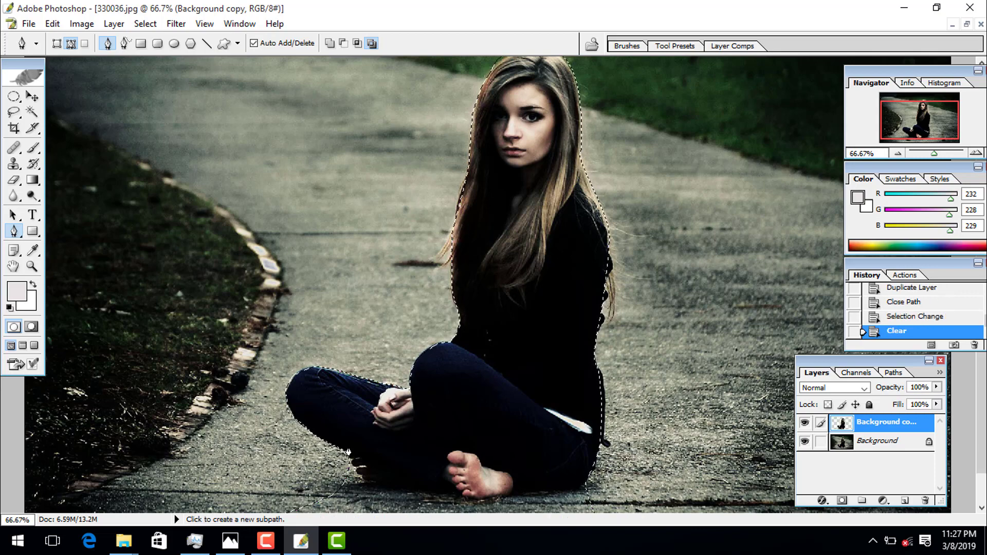
click(804, 441)
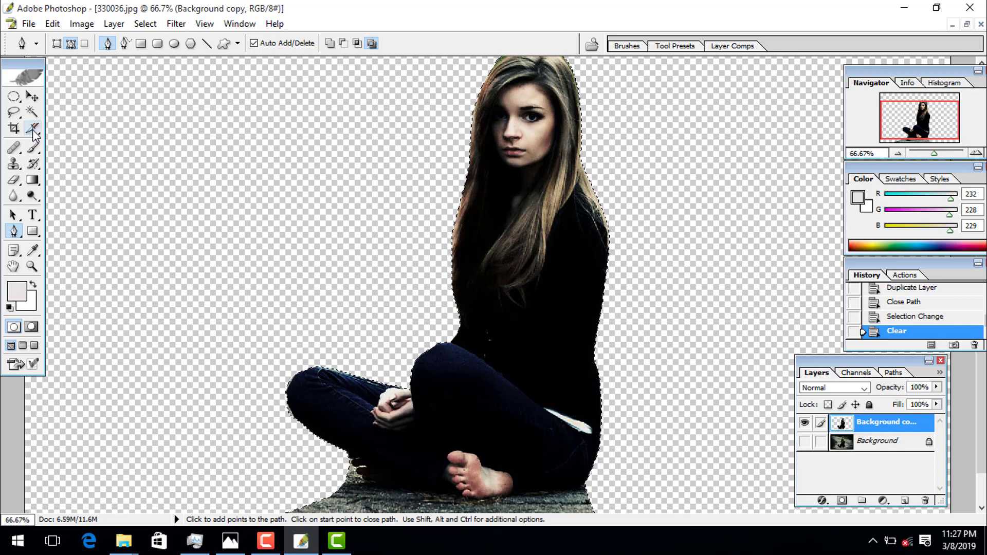
click(32, 266)
alt+click(303, 260)
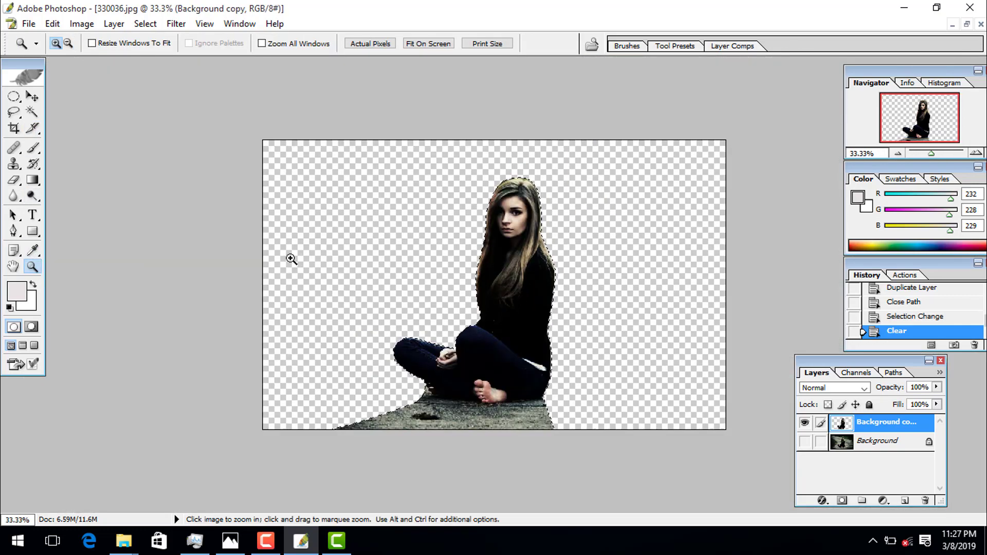
key(ctrl+d)
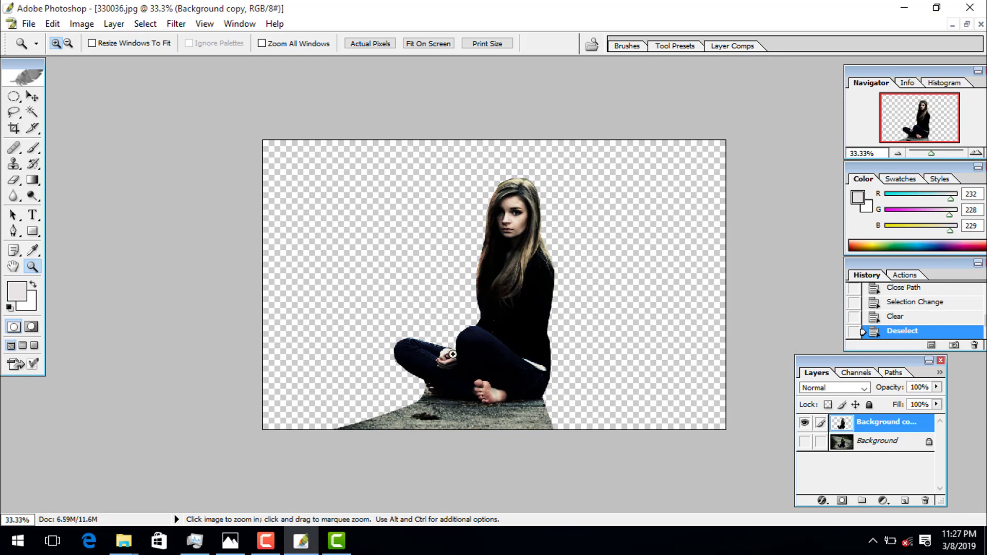
alt+click(453, 355)
key(f)
key(f)
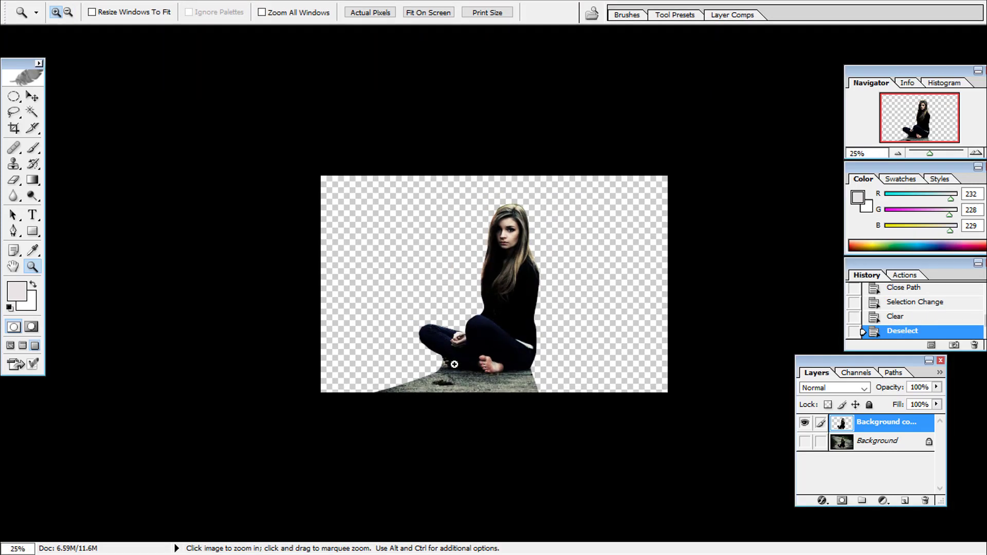
key(f)
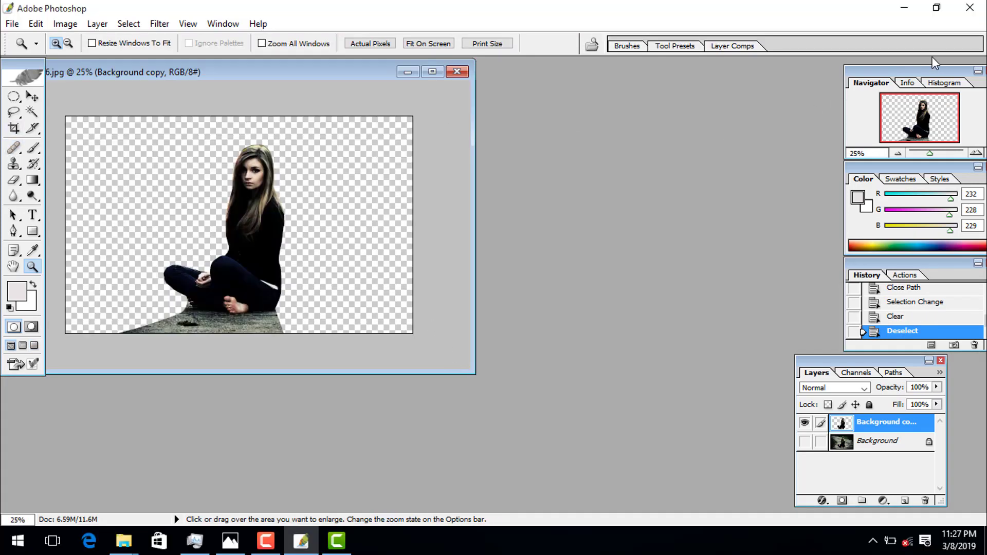
- Open drive D: in Large icons view and drag photo 1363130 toward the Photoshop taskbar button
click(909, 13)
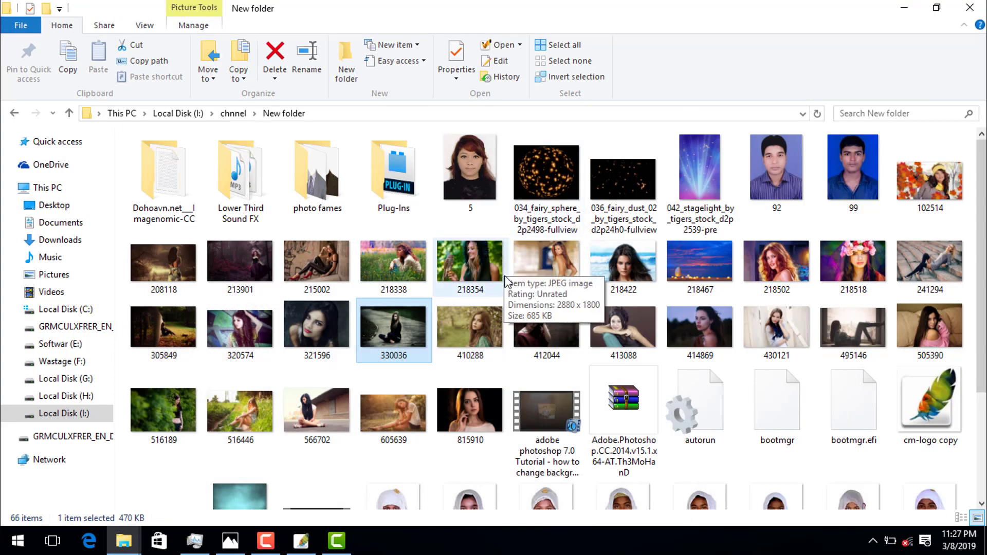
mouse_move(546, 262)
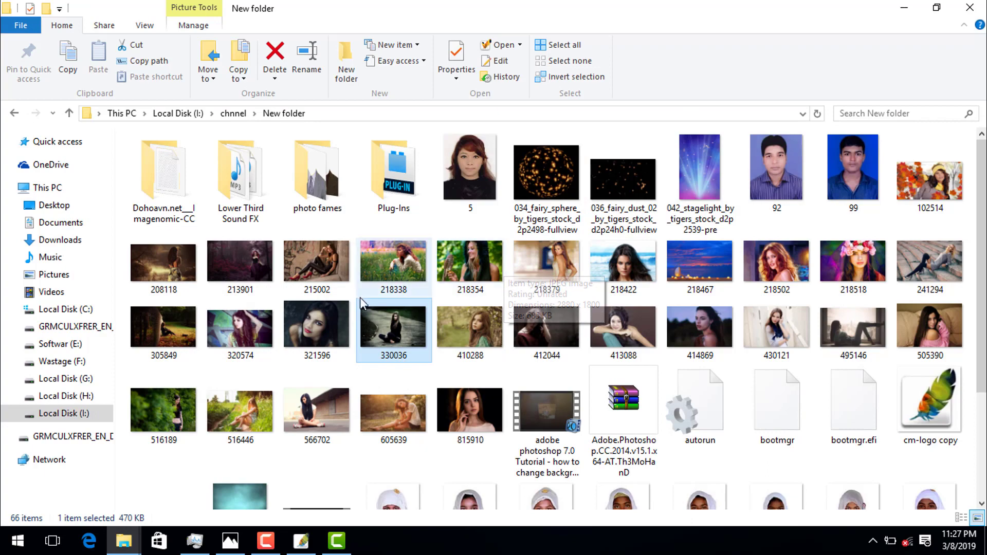
scroll(465, 278, down, 3)
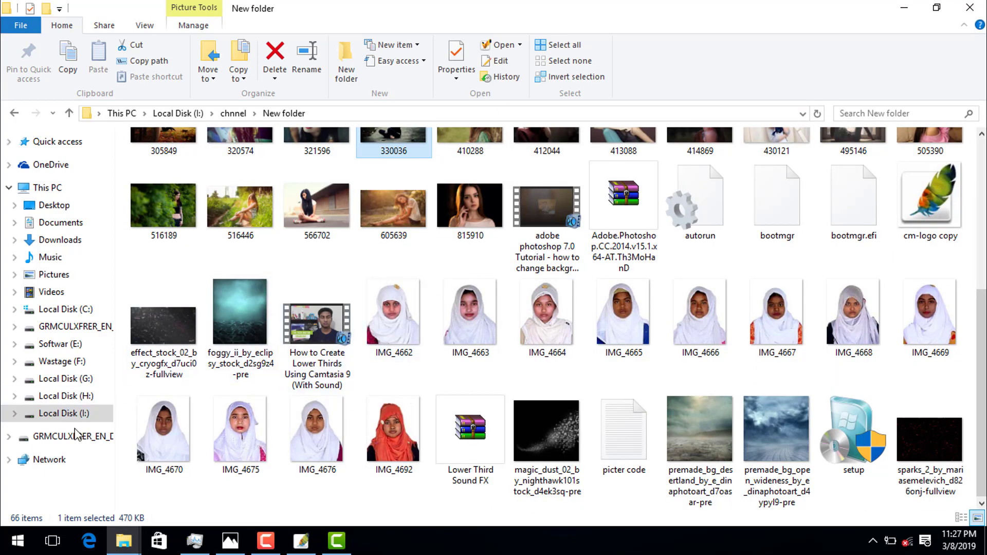
click(105, 436)
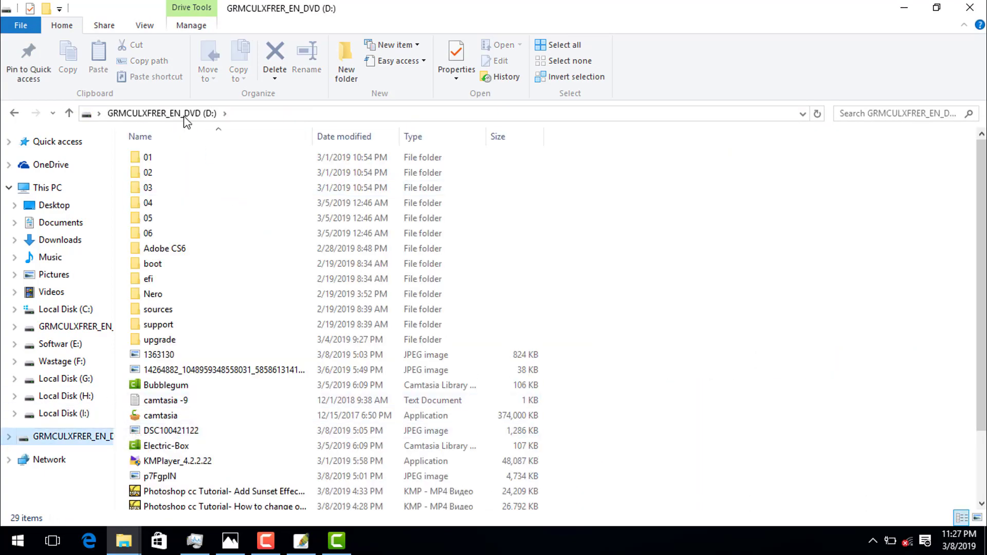
click(145, 25)
click(239, 47)
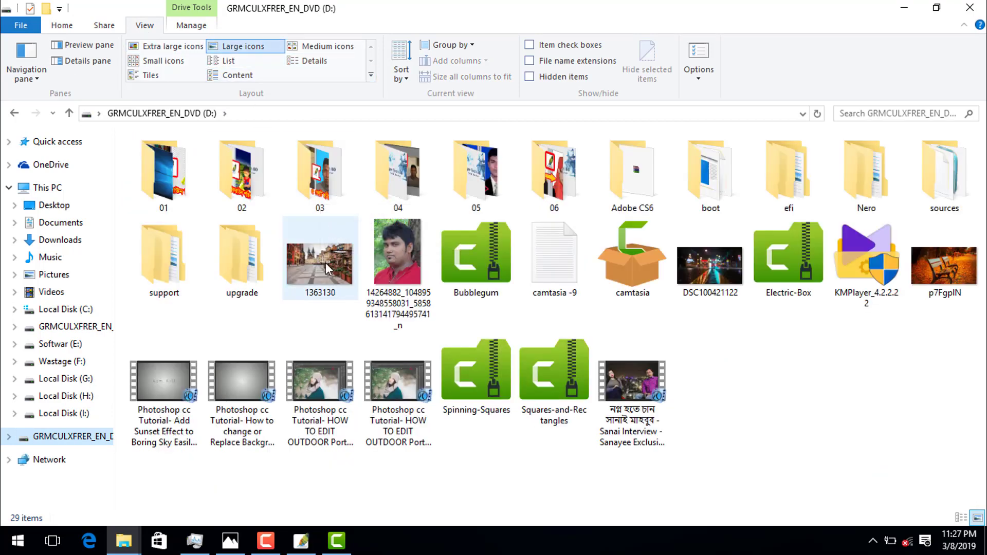
drag(310, 265, 303, 544)
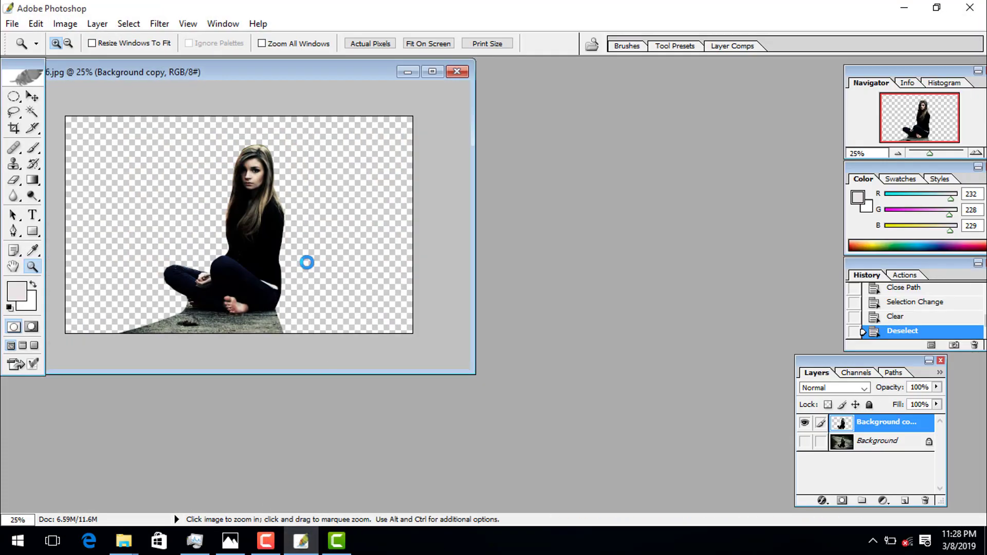
- Open 1363130.jpg and copy it into the girl's document with the Move tool
drag(303, 544, 286, 263)
key(v)
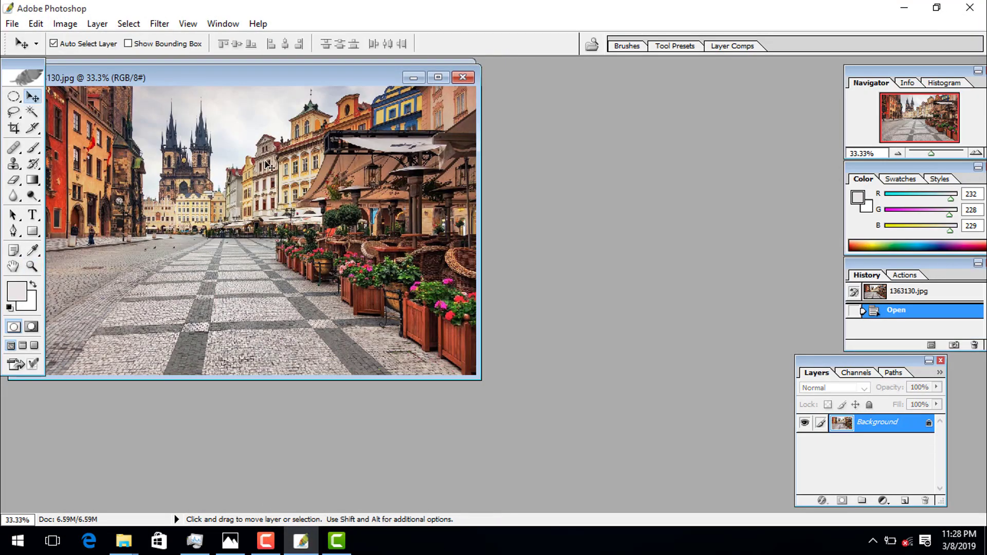
drag(256, 78, 531, 87)
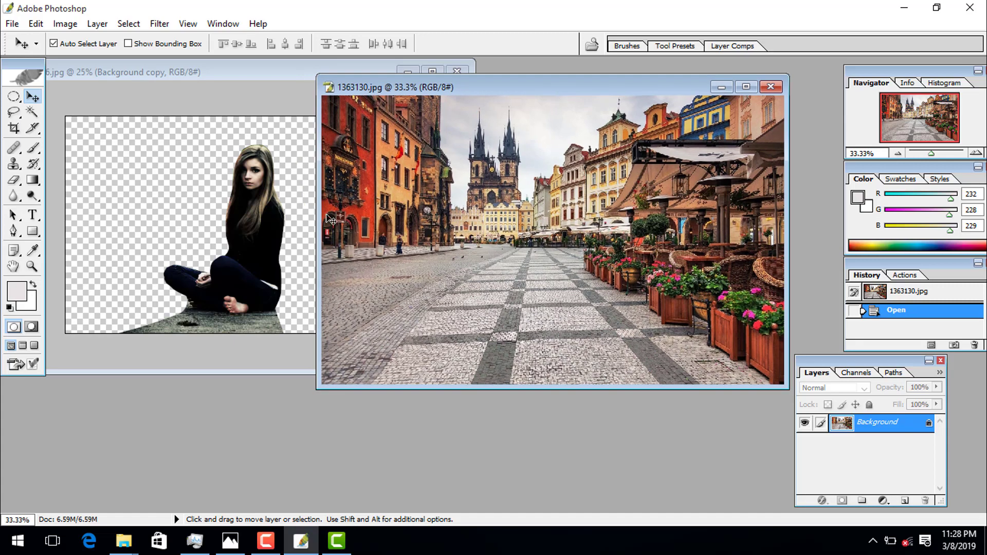
click(259, 254)
click(568, 294)
drag(277, 224, 236, 214)
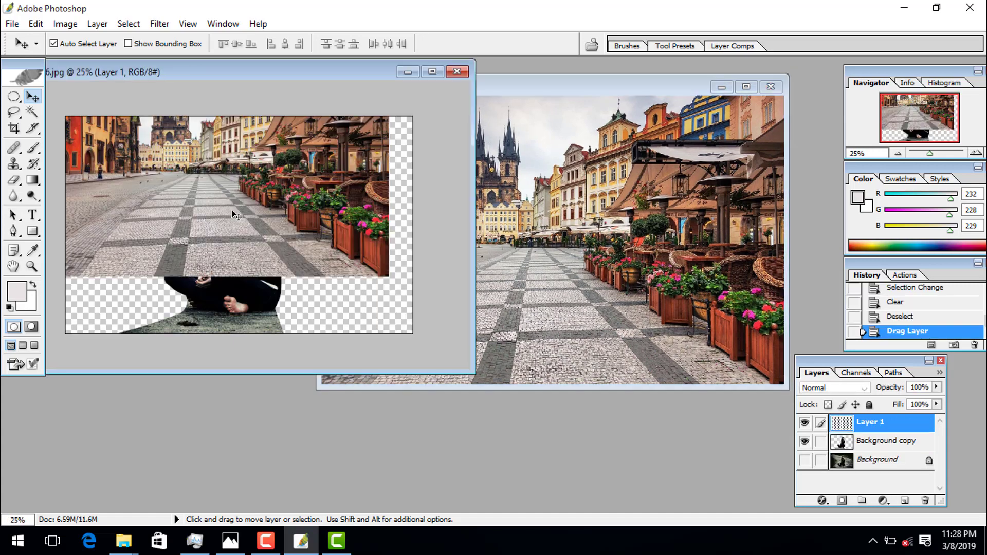
click(433, 71)
- Position Layer 1 to fill the canvas, put it beneath Background copy, and move the girl onto the pavement
drag(391, 200, 415, 258)
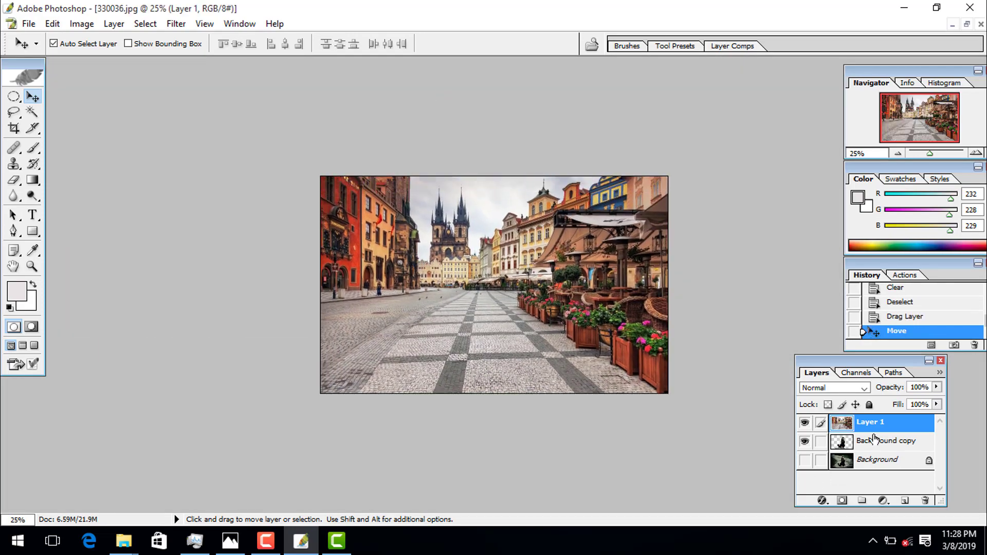
drag(884, 424, 889, 450)
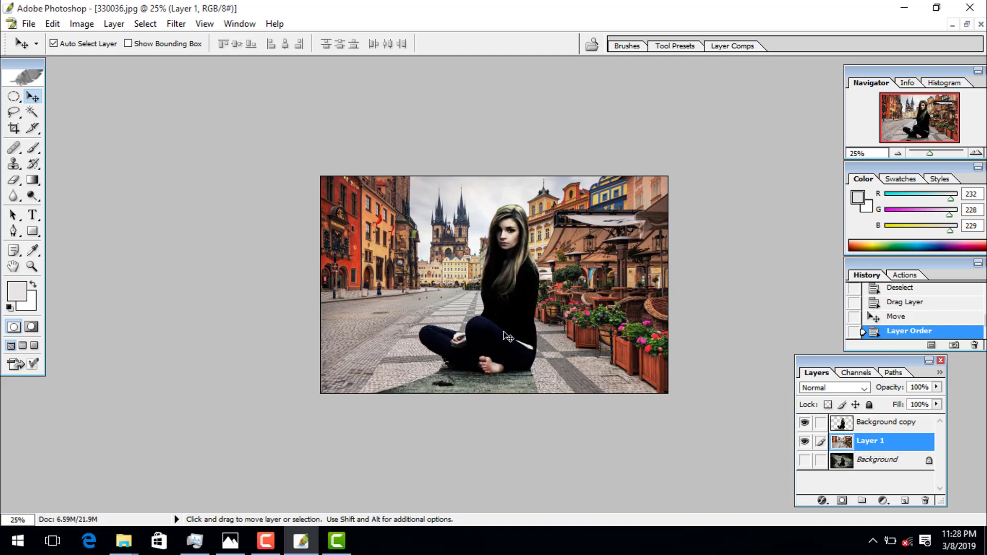
mouse_move(508, 337)
mouse_down()
mouse_move(498, 357)
mouse_move(481, 350)
mouse_up()
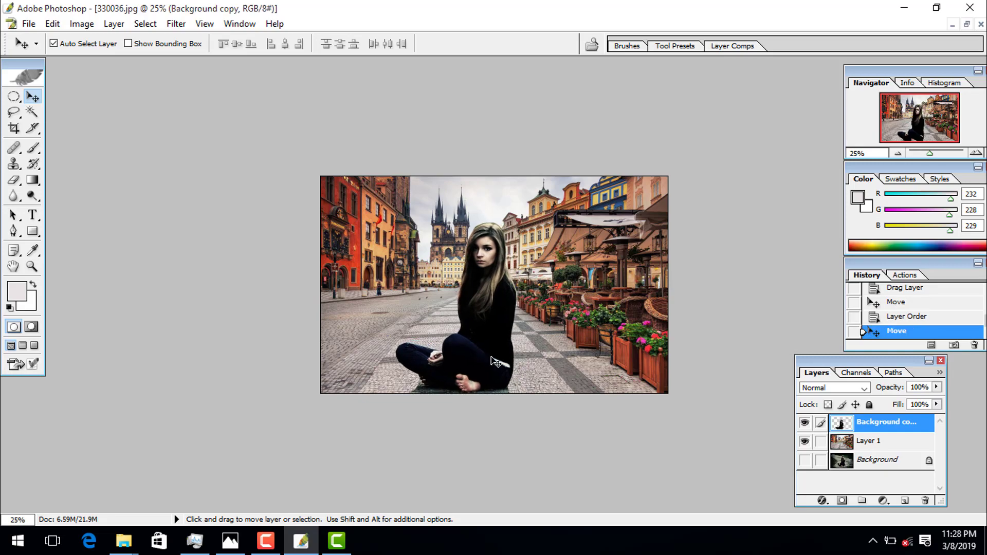
click(32, 266)
- Zoom to 100% on the girl's legs and feet
click(392, 316)
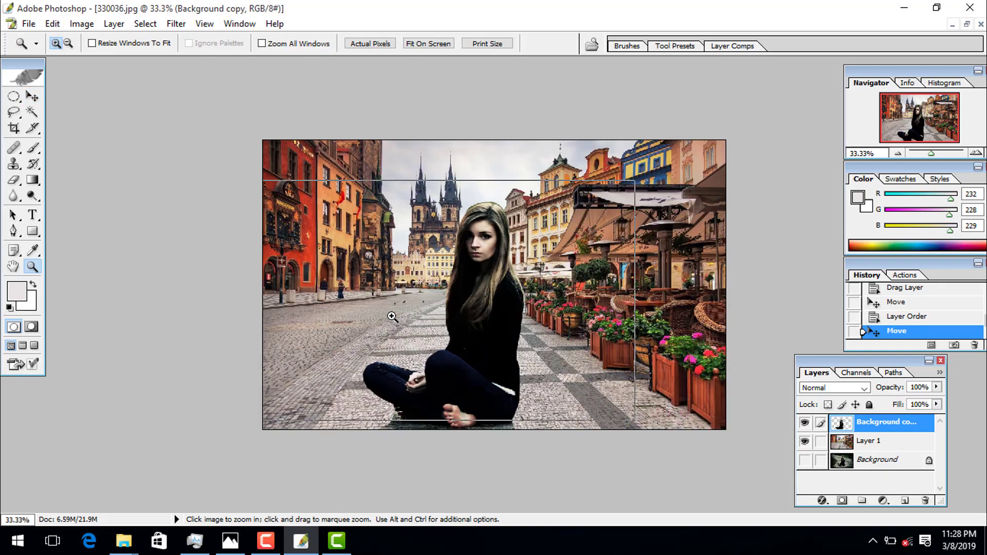
click(393, 316)
drag(461, 289, 447, 352)
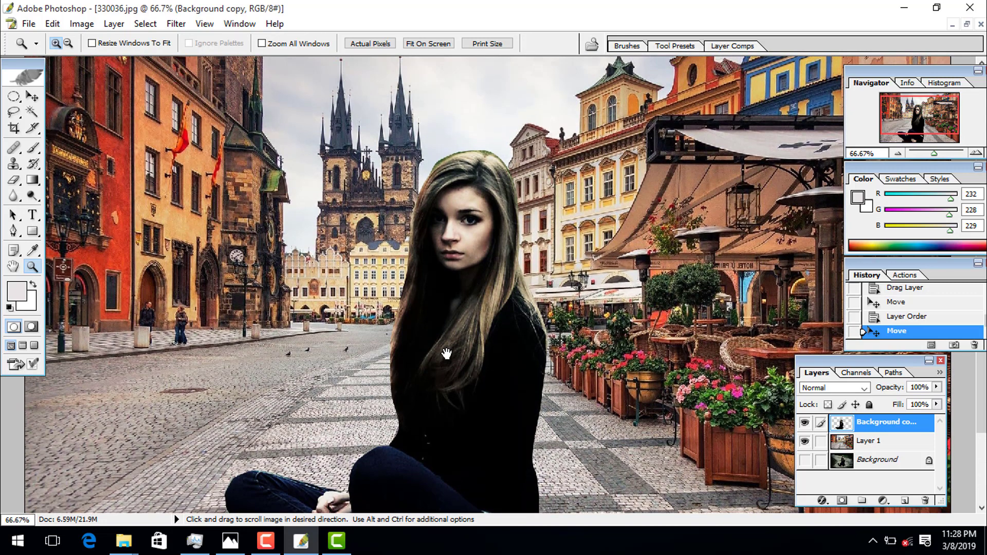
alt+click(451, 362)
key(space)
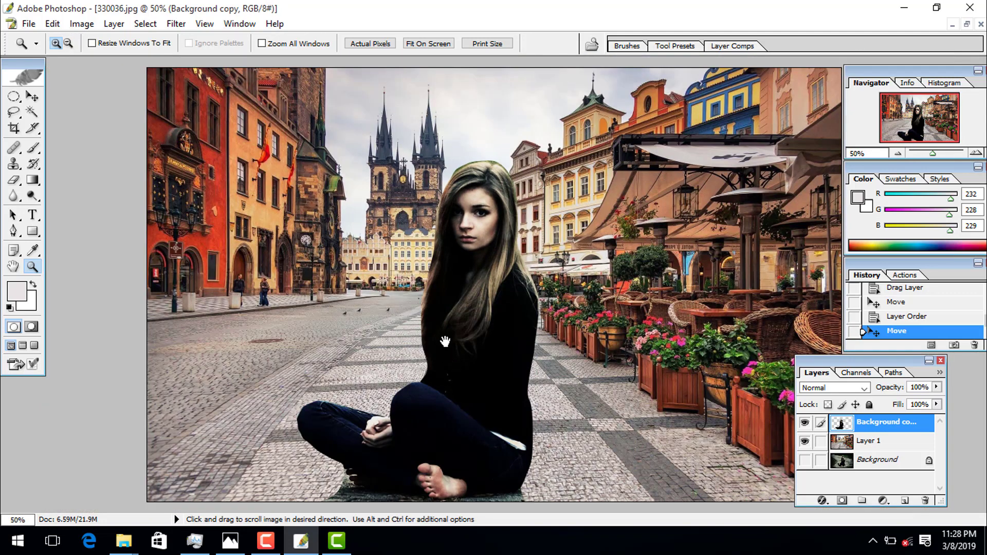
double_click(511, 441)
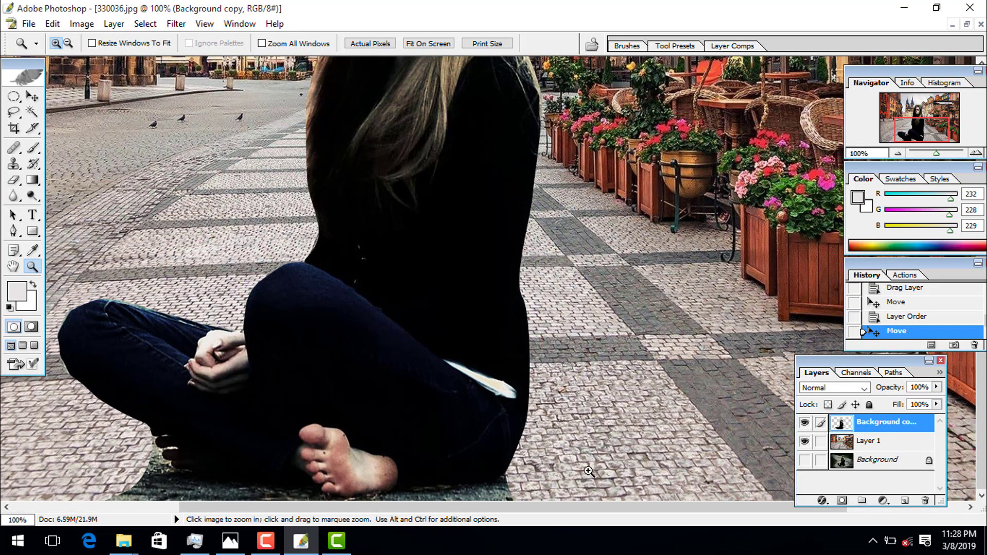
drag(536, 478, 543, 478)
- Set the Clone Stamp to a 13 px brush, enlarged to 70 px, with Layer 1 active
key(s)
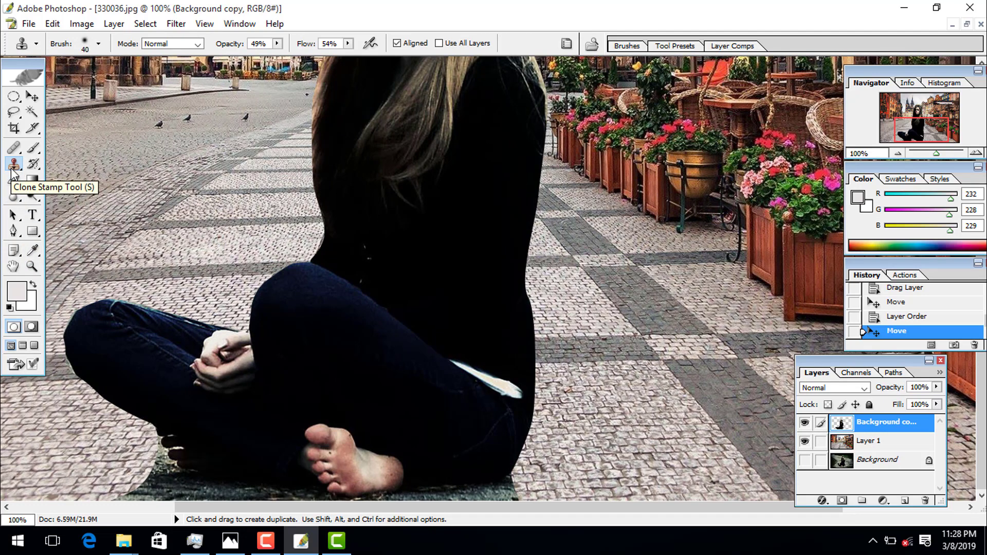
right_click(547, 483)
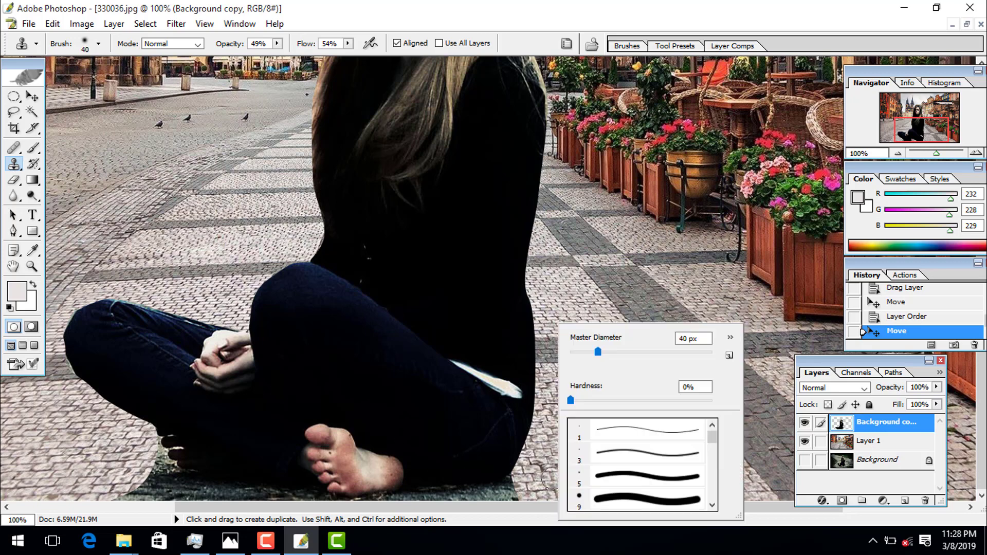
scroll(634, 488, down, 2)
scroll(638, 497, down, 1)
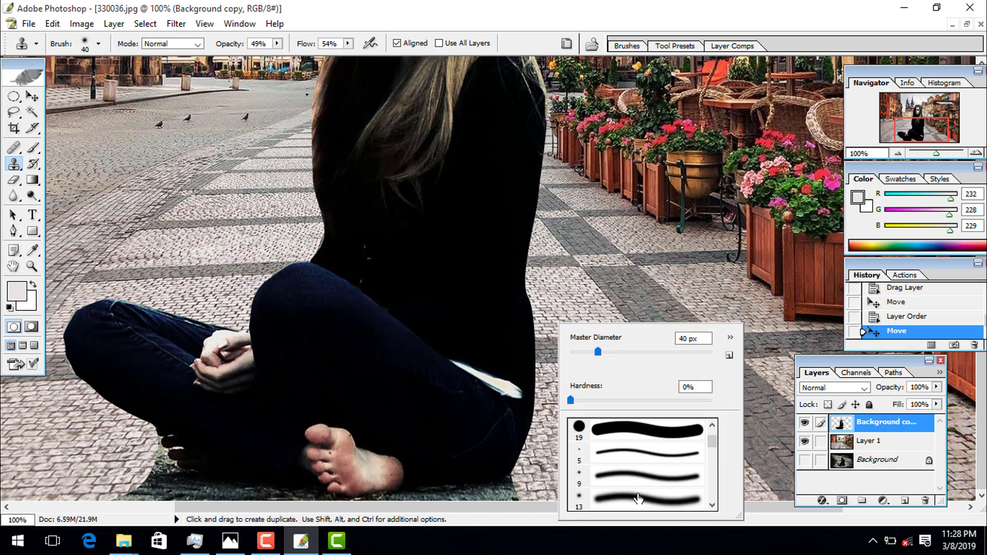
double_click(638, 497)
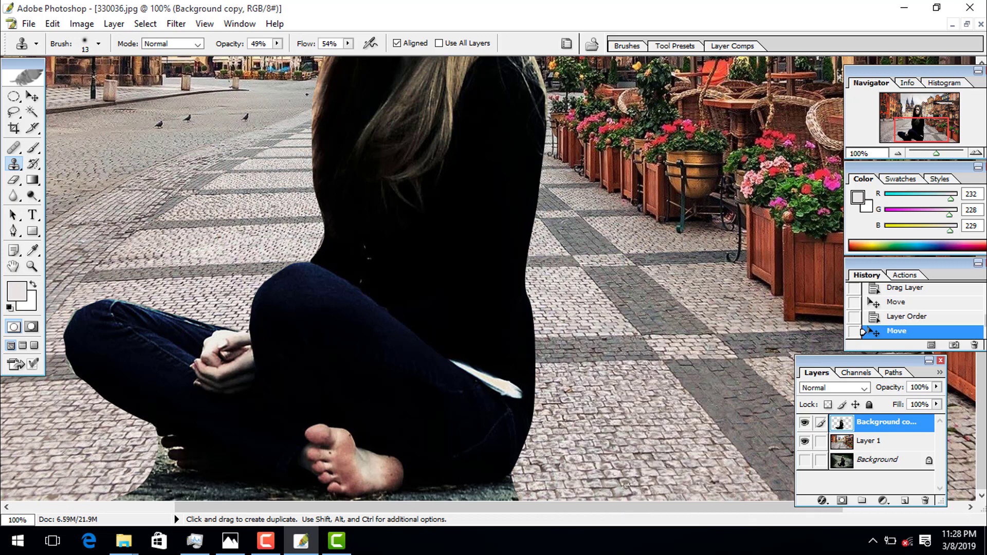
click(867, 441)
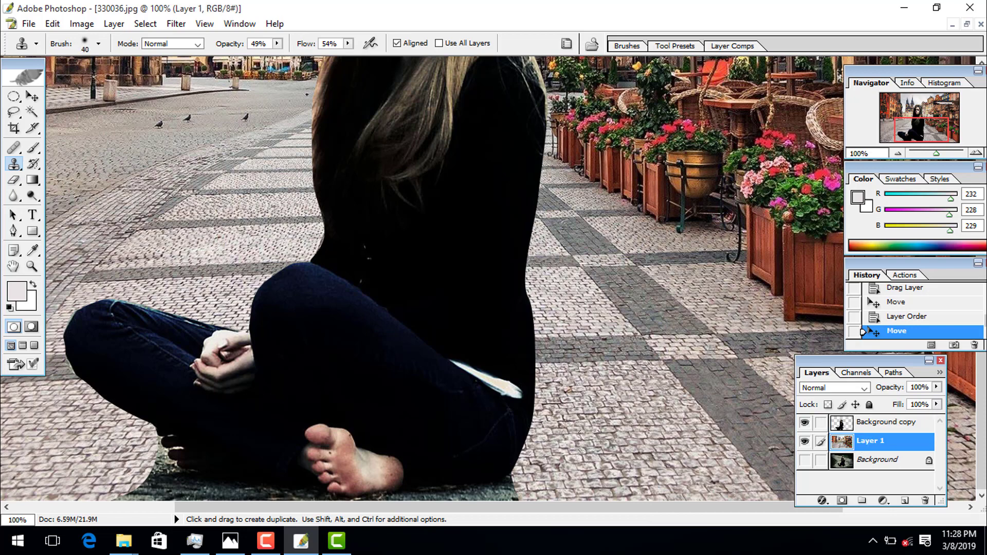
key(bracketright)
key(bracketright)
key(bracketright)
- Clone pavement texture over the ground on Layer 1 and Background, then zoom out
click(514, 488)
click(885, 422)
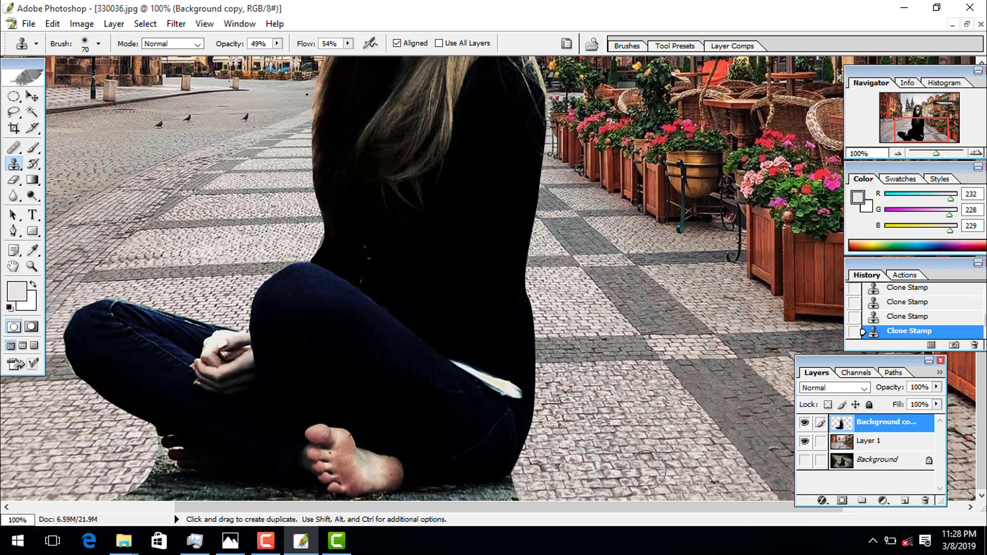
click(874, 460)
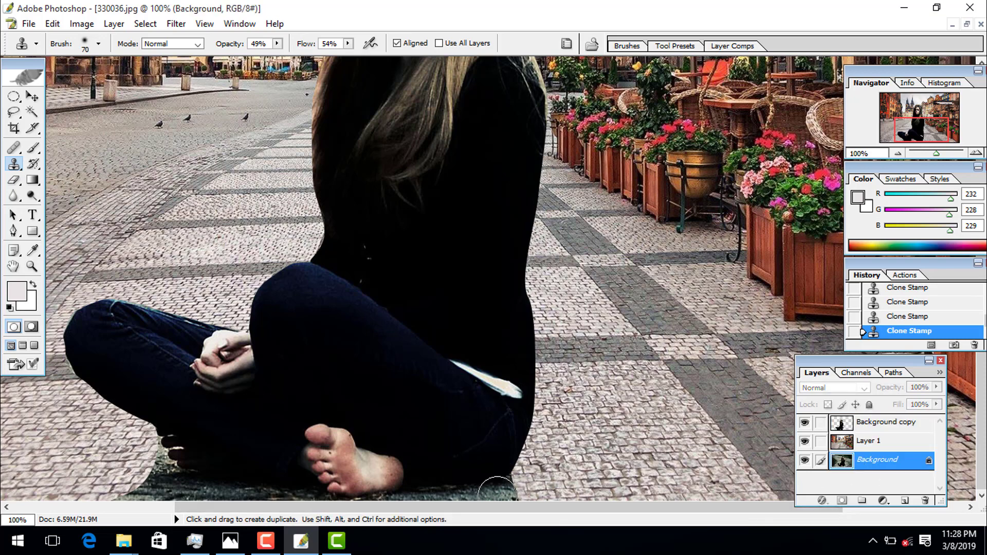
scroll(496, 489, left, 2)
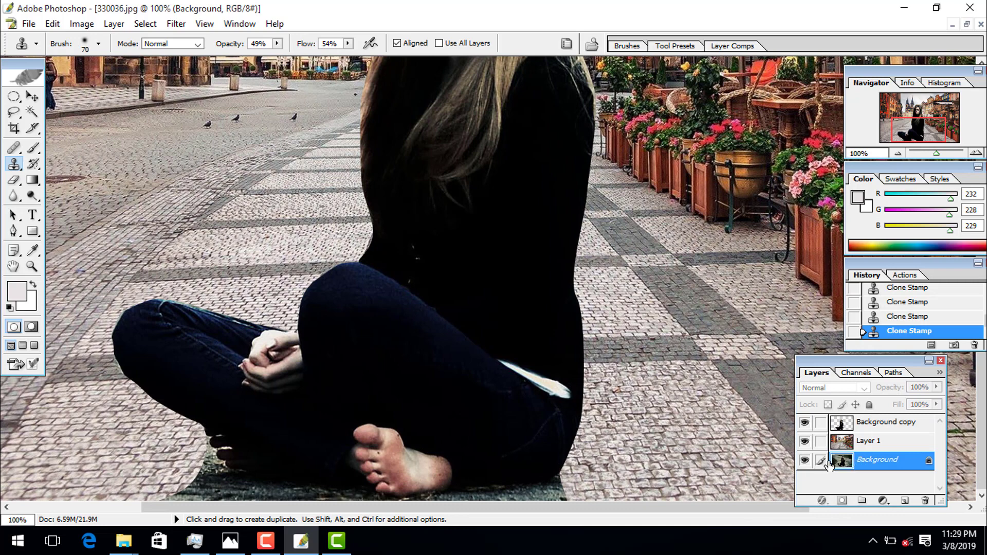
drag(231, 483, 335, 483)
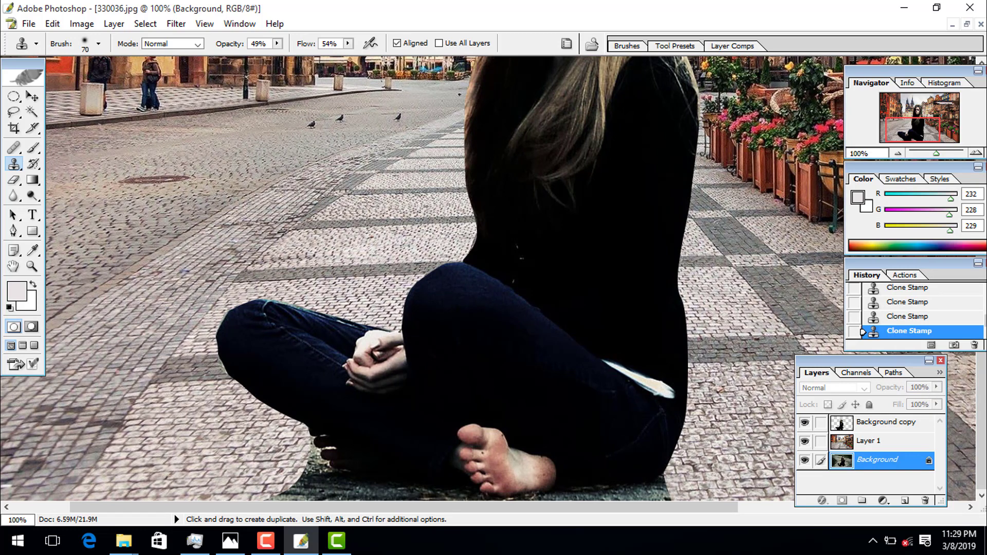
click(32, 266)
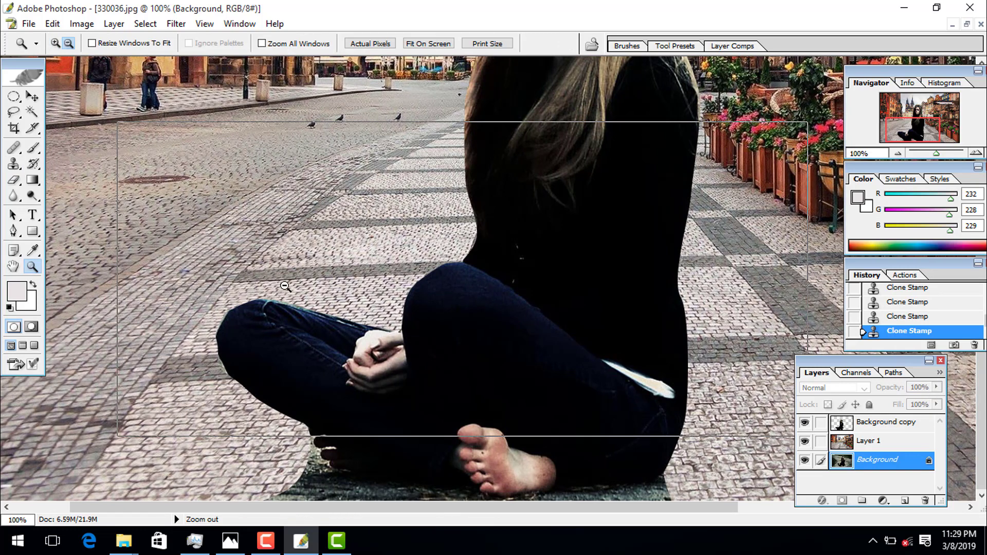
click(285, 286)
- Apply a Levels midtone value of 1.40 to the Background copy layer
click(32, 96)
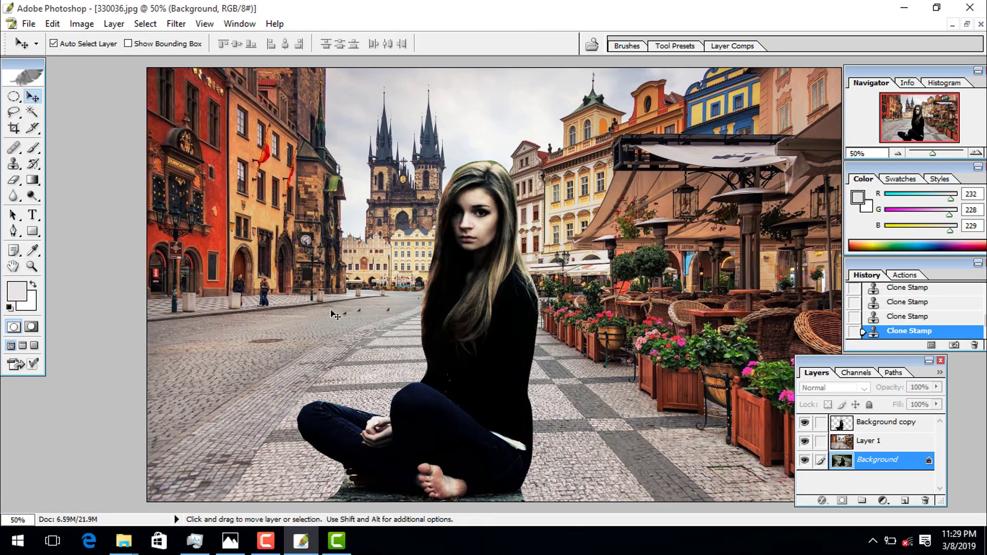
click(474, 311)
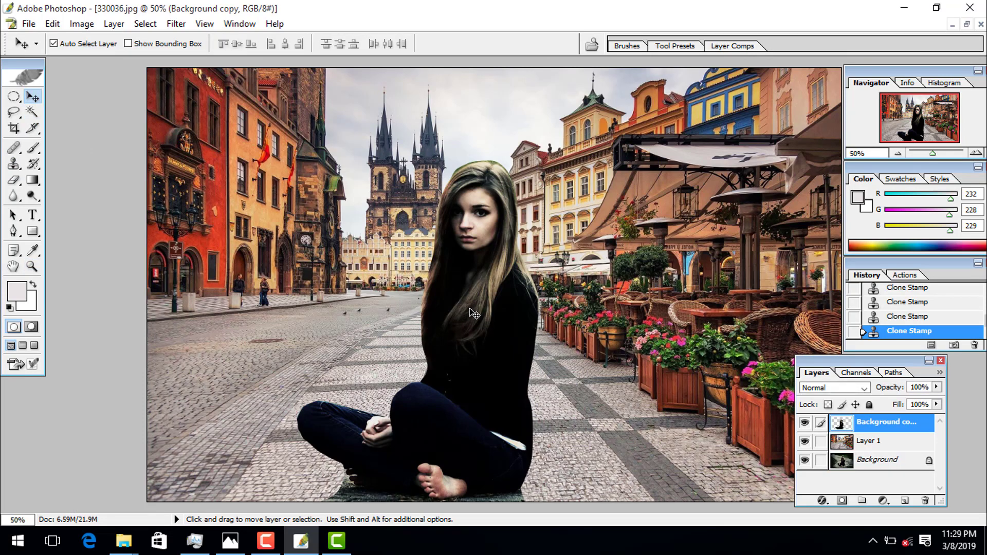
key(ctrl+l)
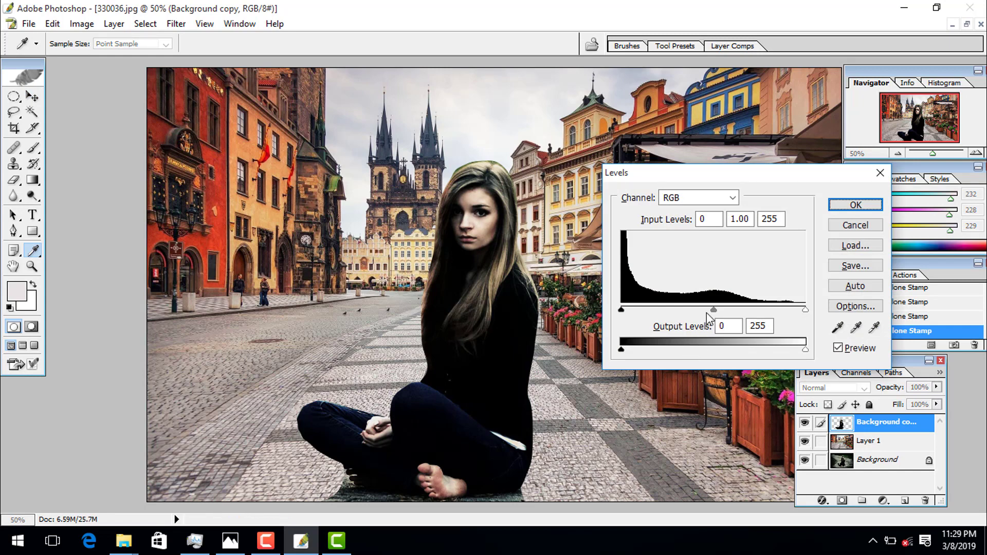
drag(713, 310, 692, 318)
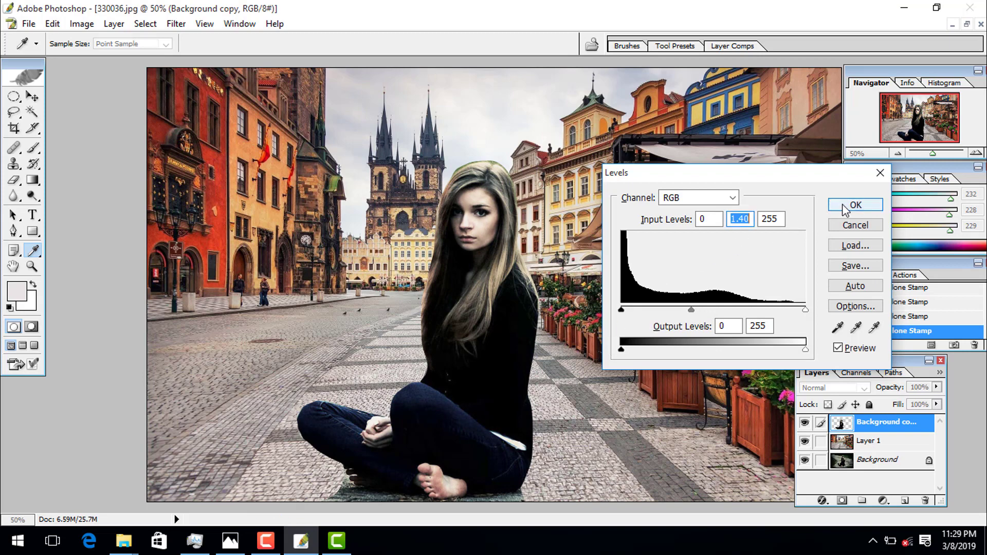
click(843, 208)
key(v)
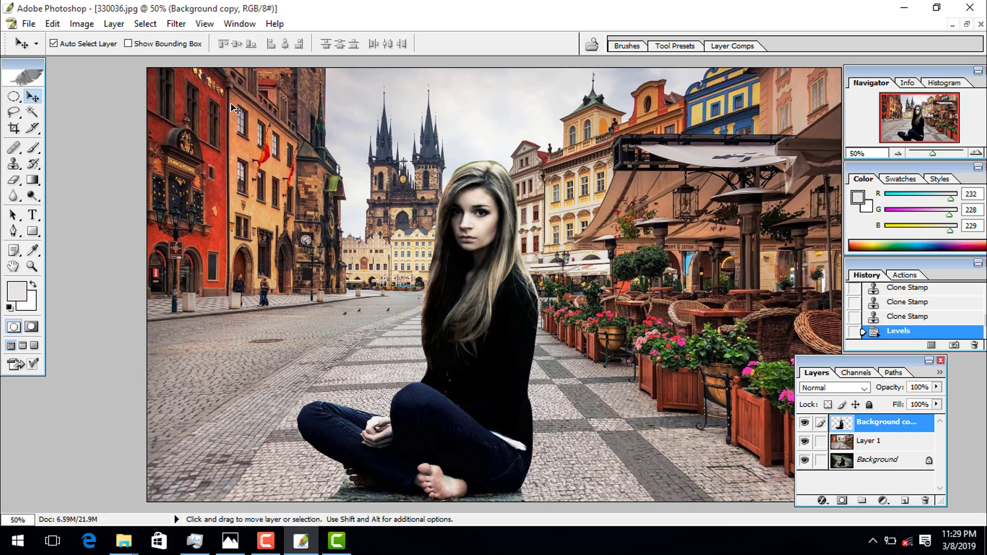
key(ctrl+b)
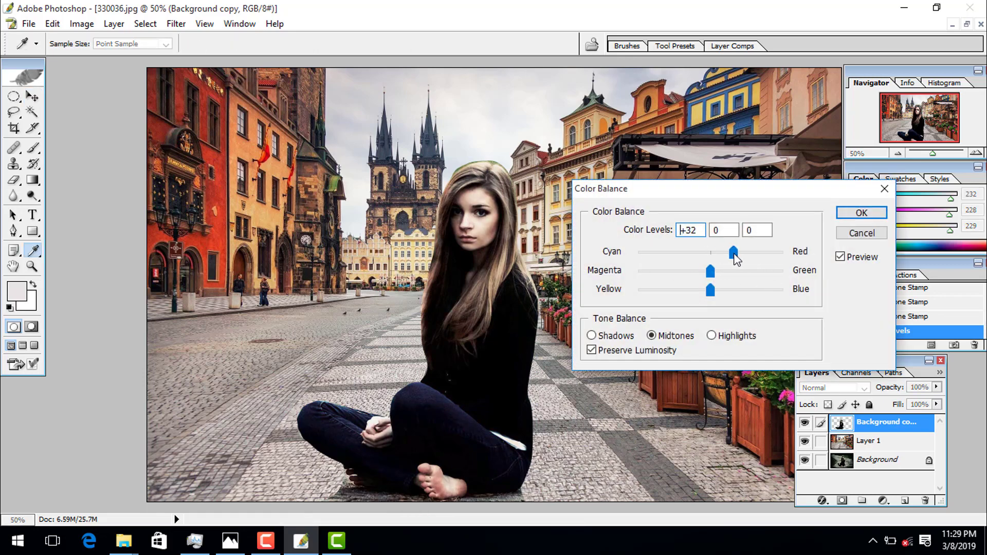
- Set the girl's Color Balance midtones to +79, +37, −28 and apply it
mouse_move(736, 260)
mouse_down()
mouse_move(720, 260)
mouse_move(768, 260)
mouse_move(670, 287)
mouse_move(735, 283)
mouse_move(668, 294)
mouse_move(725, 296)
mouse_move(681, 297)
mouse_move(692, 295)
mouse_up()
click(725, 270)
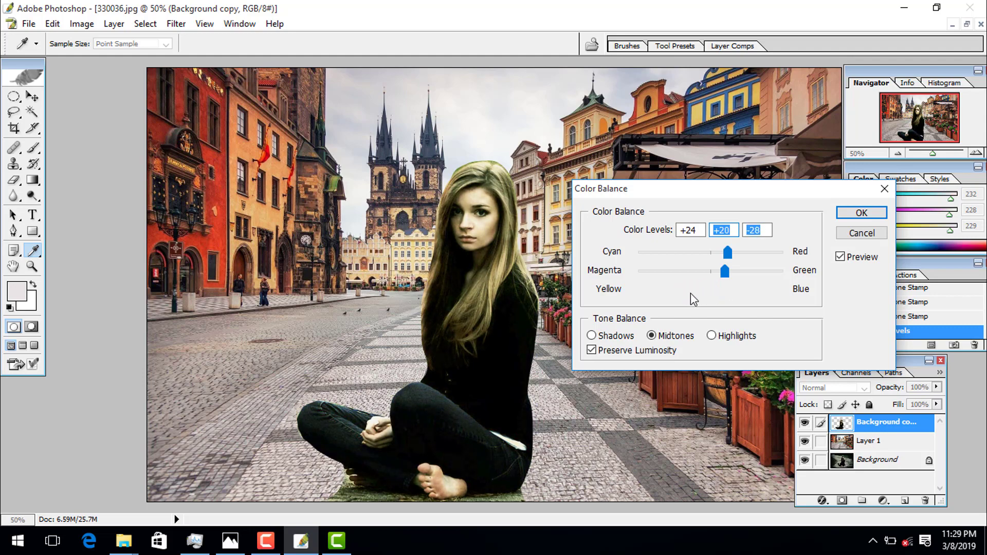
mouse_move(760, 274)
mouse_down()
mouse_move(676, 282)
mouse_move(688, 288)
mouse_move(737, 284)
mouse_move(670, 257)
mouse_move(765, 269)
mouse_up()
click(738, 272)
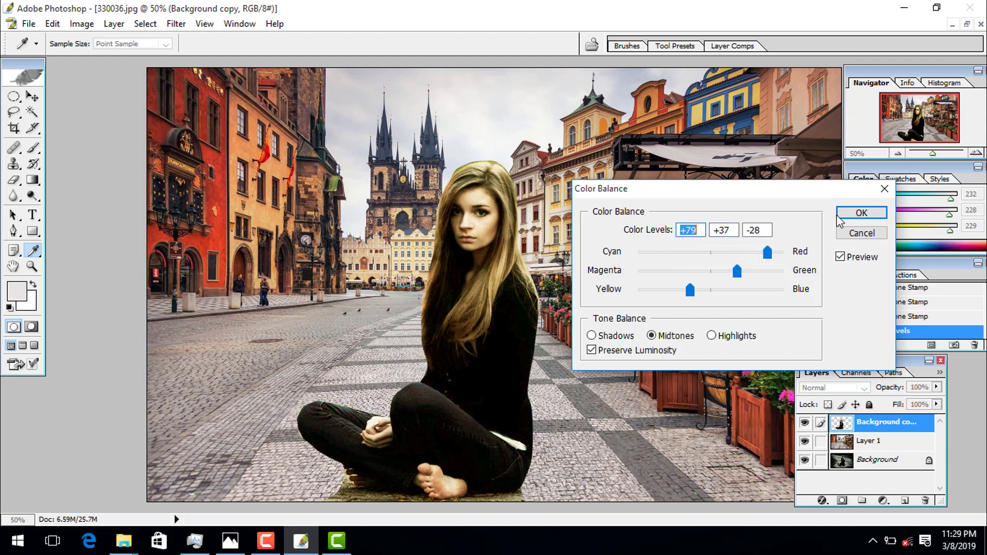
click(861, 213)
key(v)
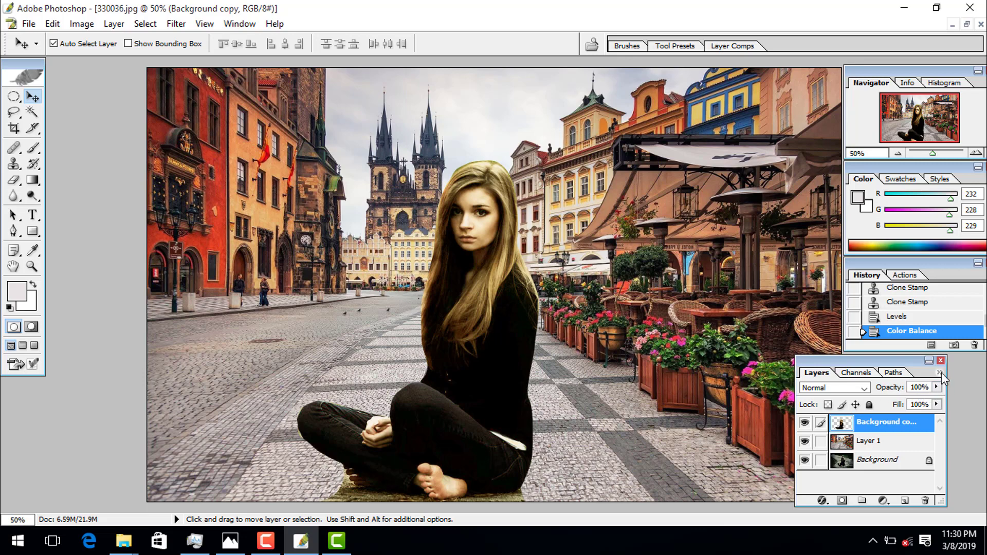
click(940, 372)
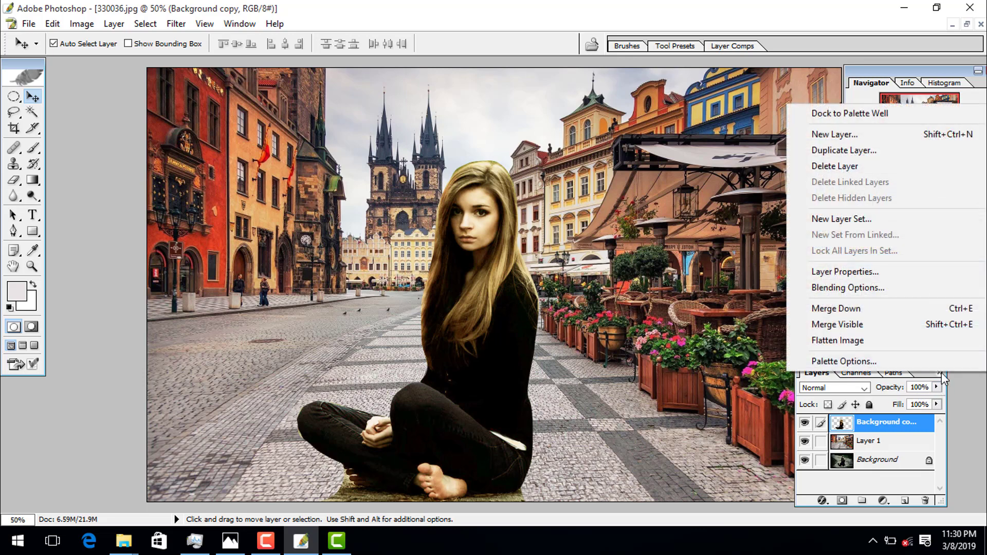
- Flatten the composite into one Background layer and zoom in on the girl's feet
click(867, 348)
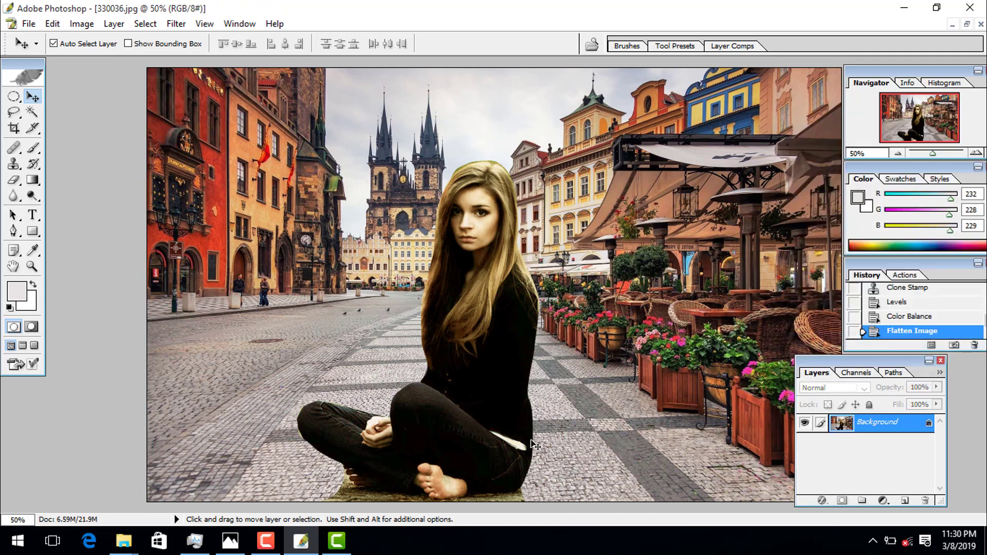
key(z)
click(571, 443)
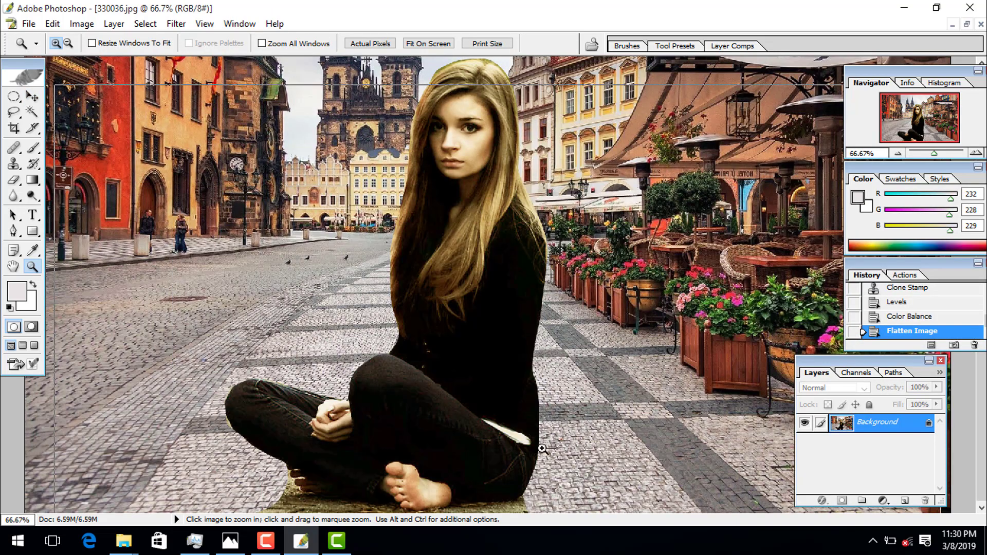
click(545, 421)
drag(452, 478, 477, 478)
- Set the Clone Stamp to a 50 px brush and stamp cobblestones near the feet
key(s)
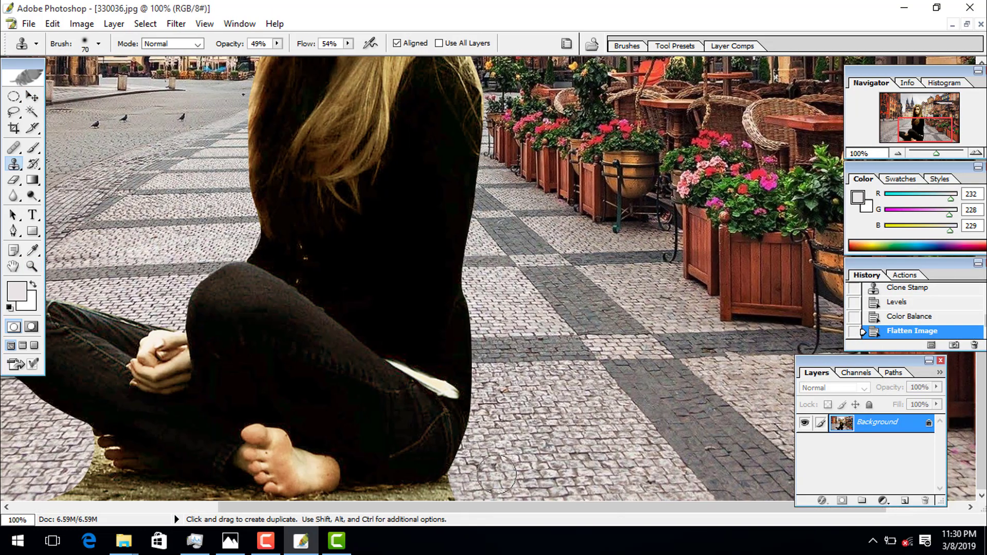
right_click(504, 478)
double_click(560, 483)
key(bracketright)
key(bracketright)
key(bracketright)
alt+click(491, 480)
click(455, 489)
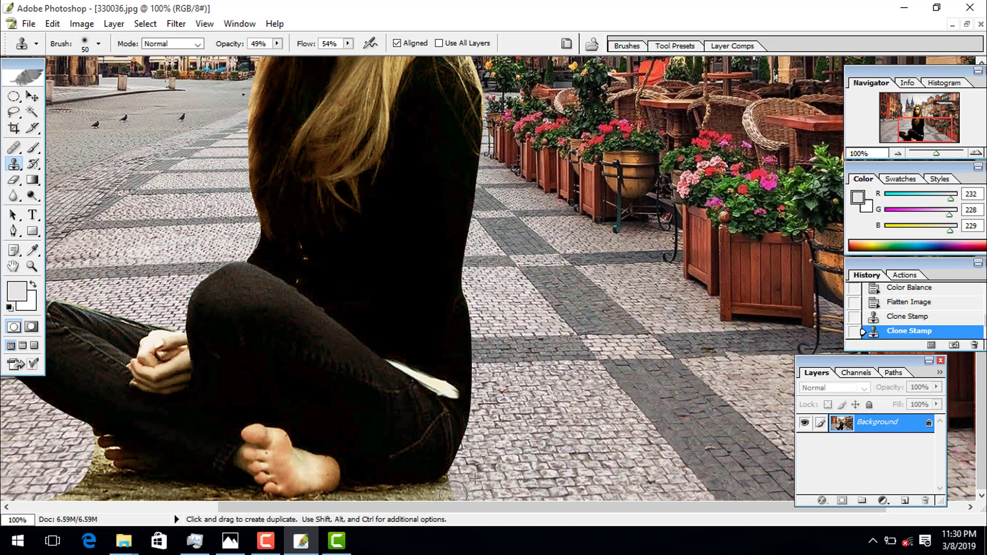
- Sample nearby cobblestones and paint over the dirt left of the feet and by the toes
drag(211, 469, 355, 468)
alt+click(208, 463)
mouse_move(216, 472)
mouse_down()
mouse_move(233, 465)
mouse_move(212, 491)
mouse_up()
alt+click(213, 443)
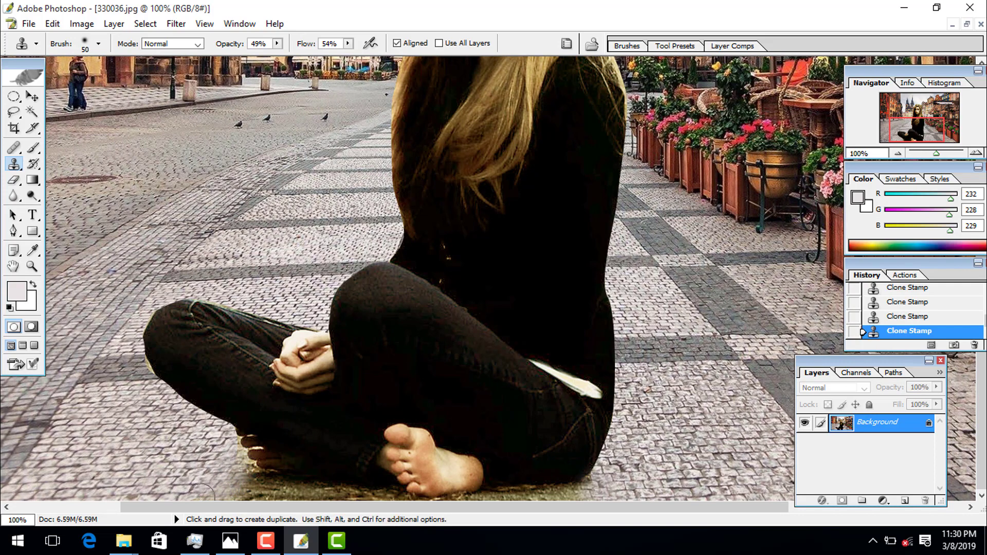
alt+click(223, 479)
click(236, 453)
drag(236, 453, 227, 450)
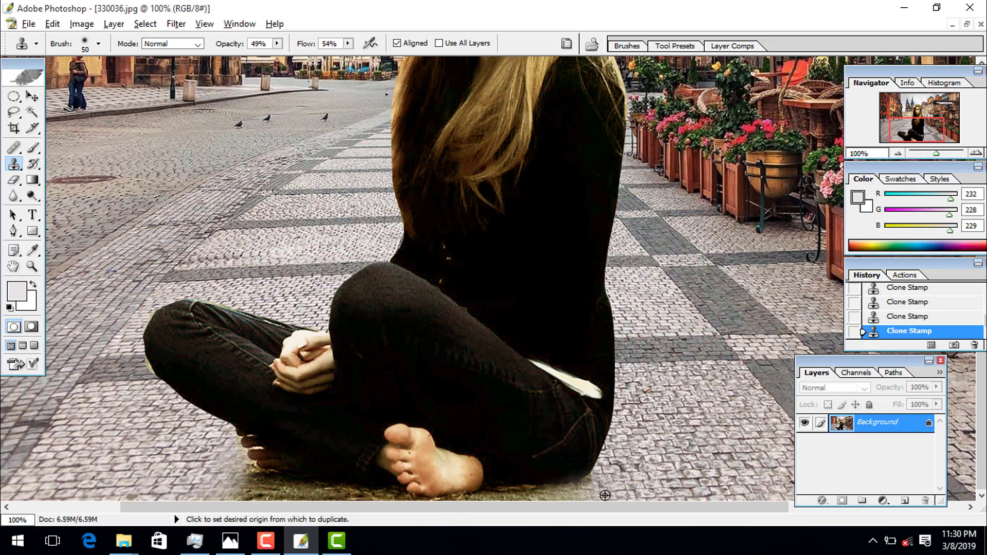
- Resample cobbles right of the girl, cover the dirt band below her feet, then zoom out
alt+click(548, 495)
click(492, 491)
drag(398, 507, 389, 507)
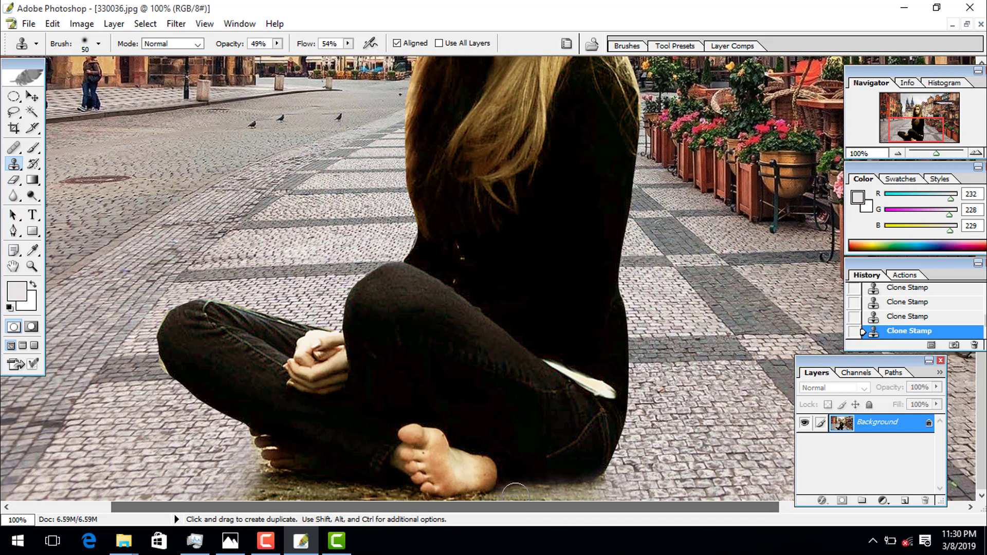
drag(246, 488, 327, 491)
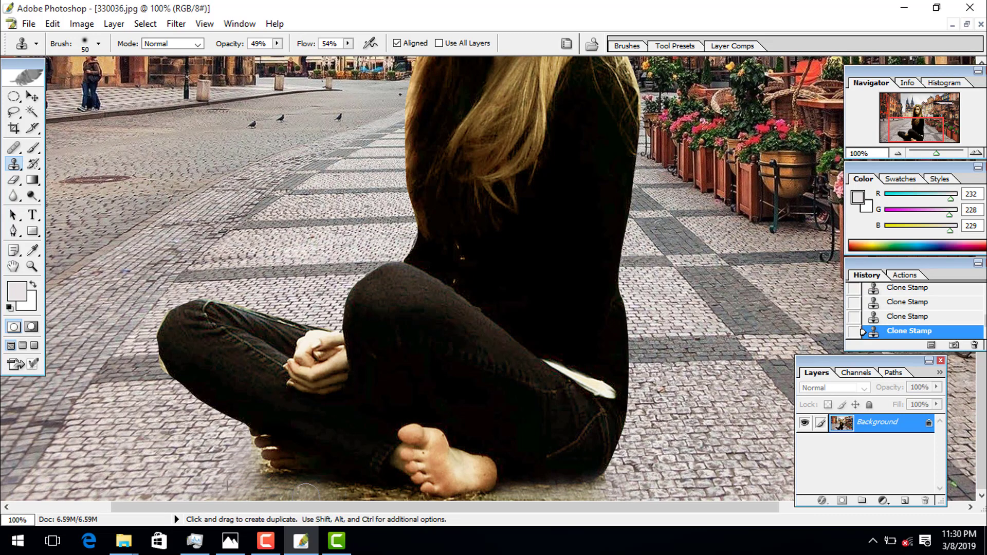
alt+click(276, 496)
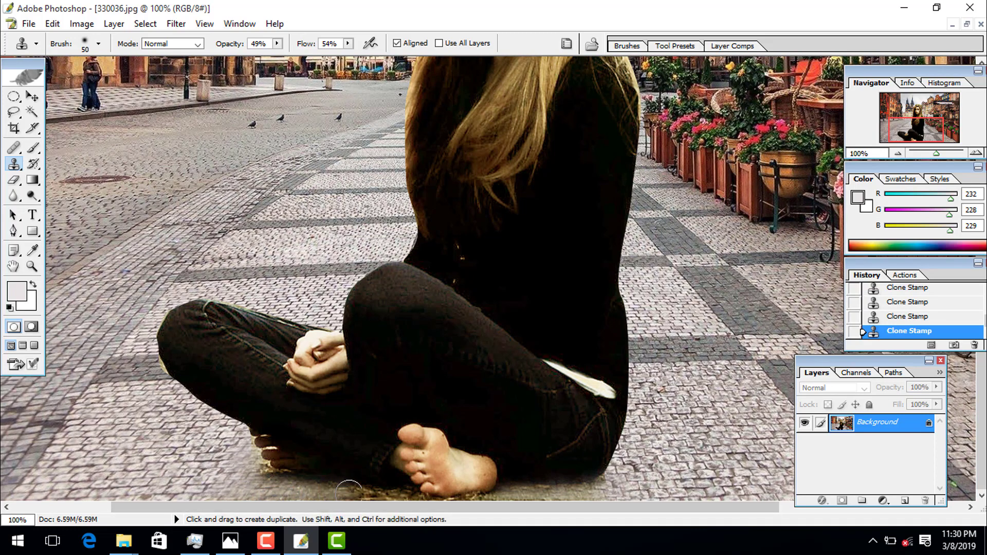
click(32, 266)
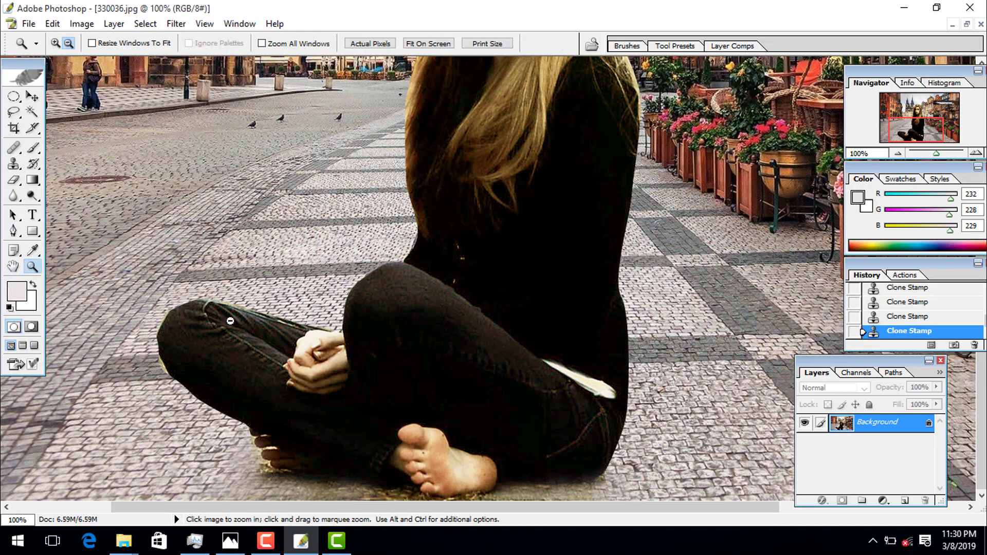
alt+click(297, 324)
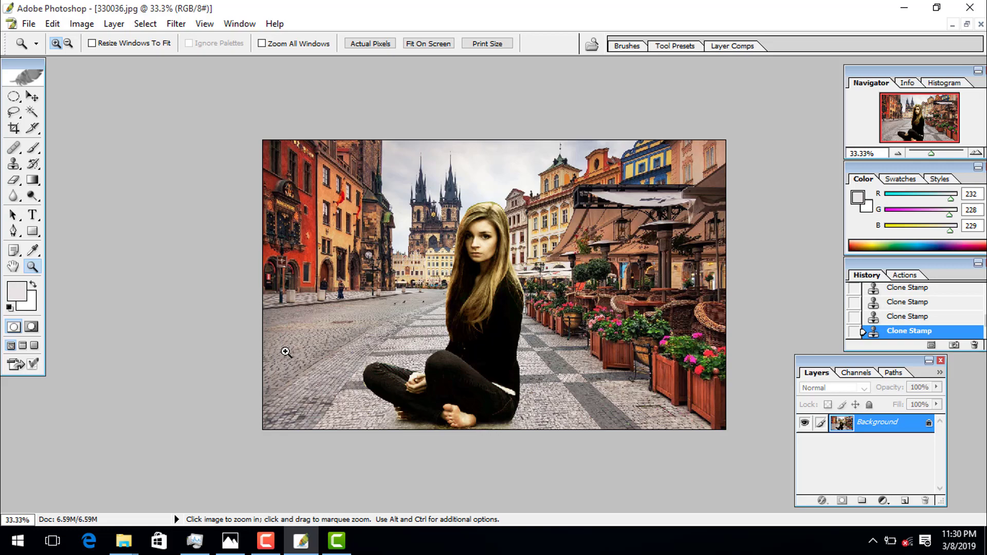
click(272, 551)
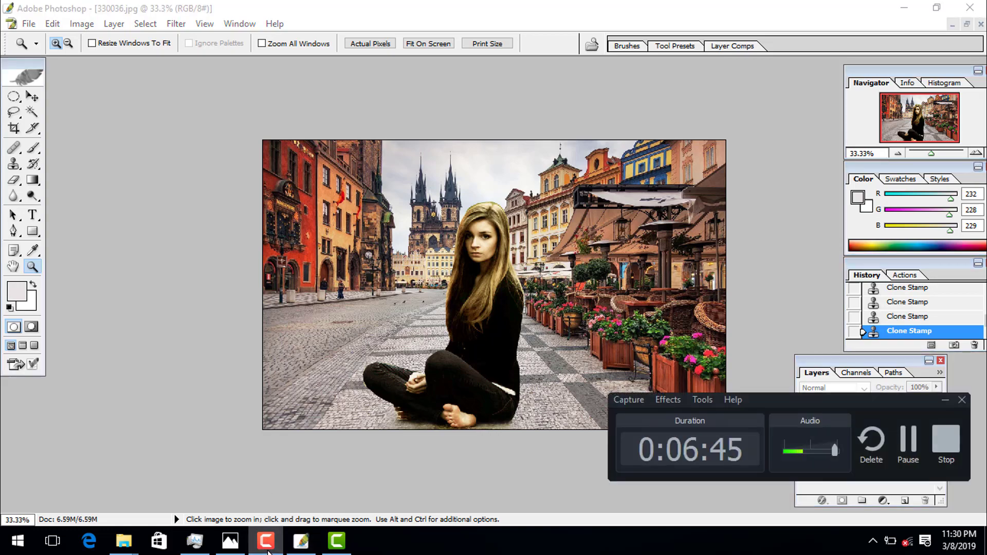
click(271, 551)
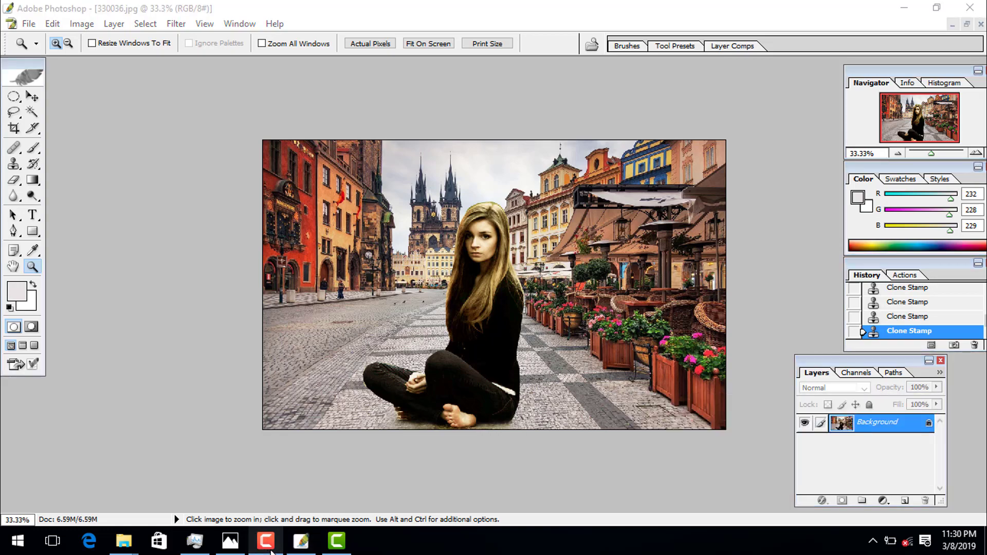